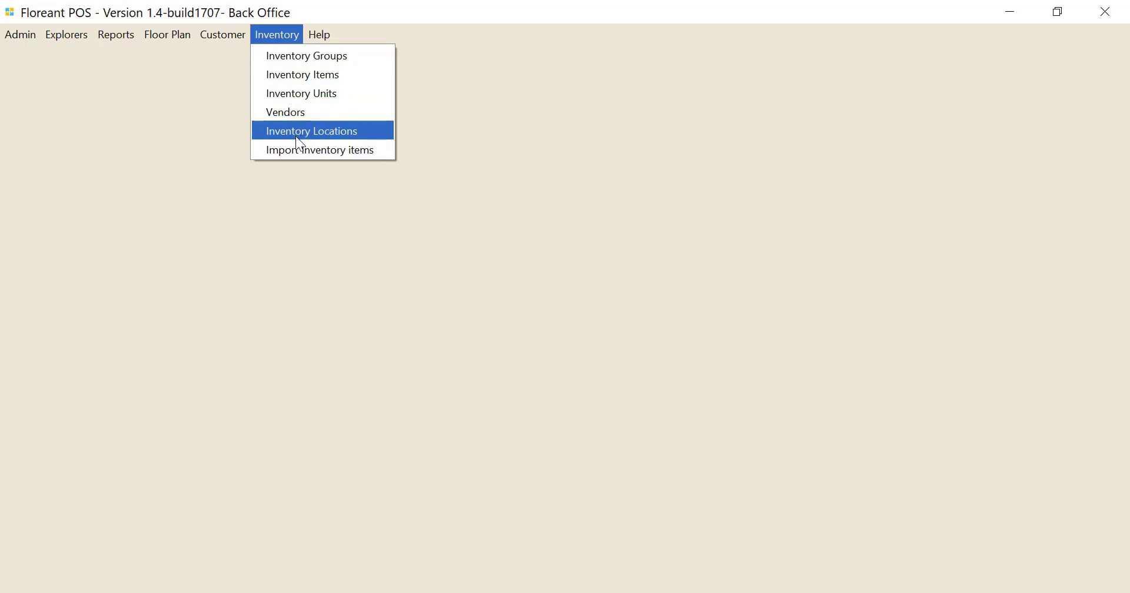
- Open the inventory units and examine the blank new-unit form and the Pound unit's editable fields, cancelling both and closing the list
click(299, 100)
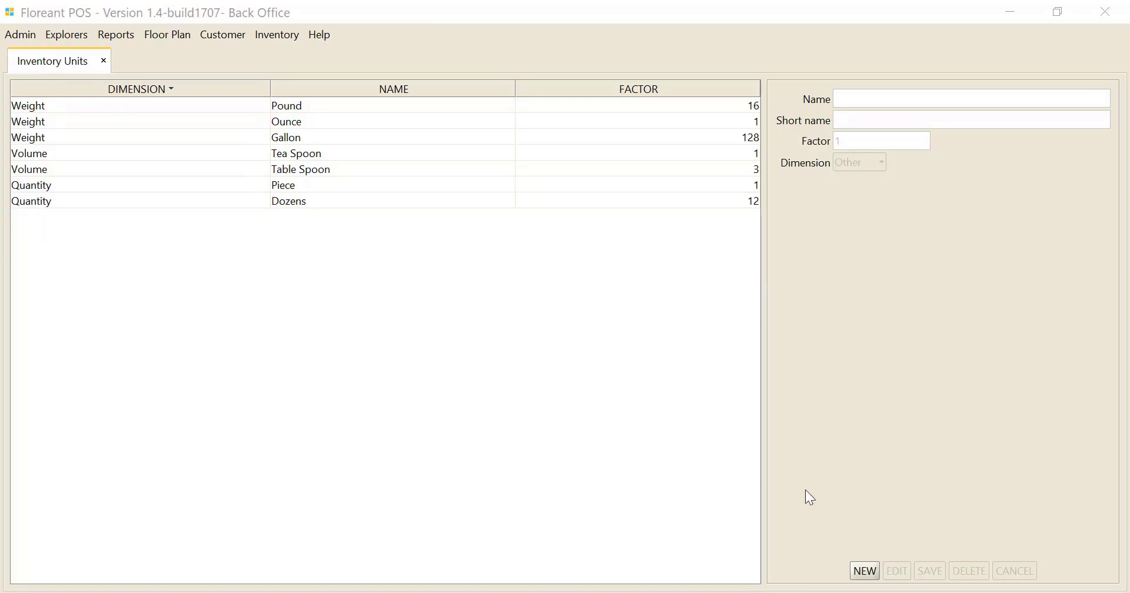
click(865, 570)
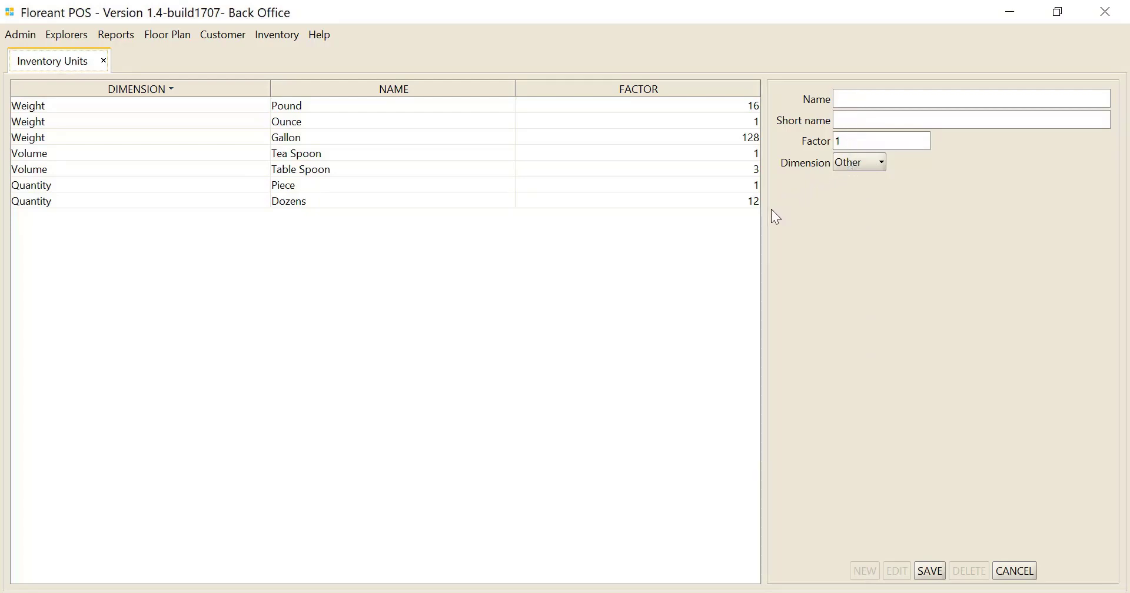
click(1012, 568)
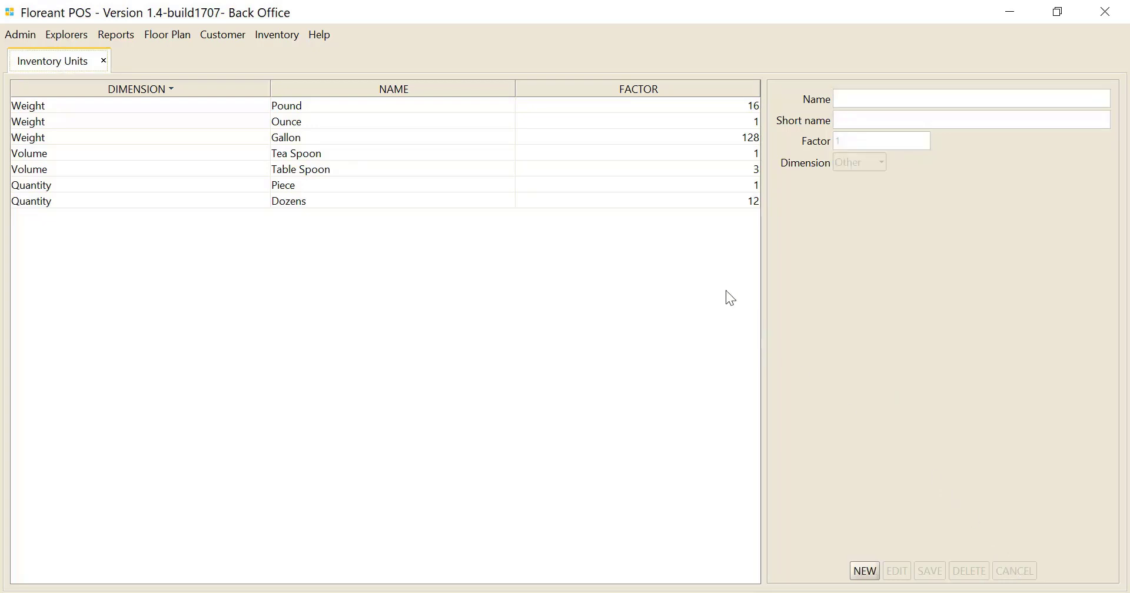
click(288, 105)
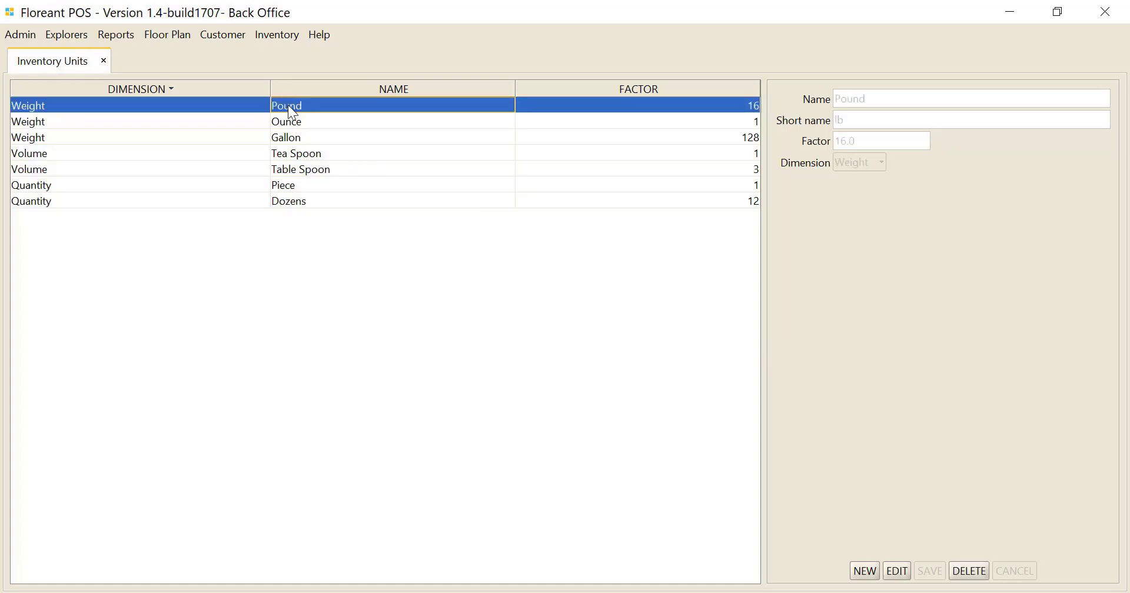
click(898, 571)
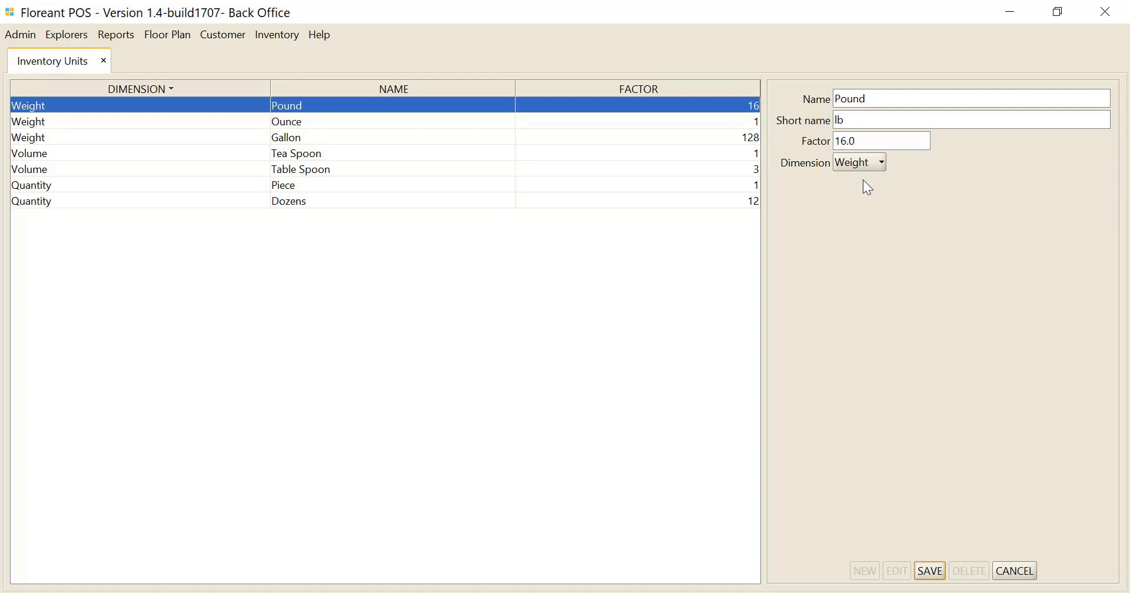
click(1016, 572)
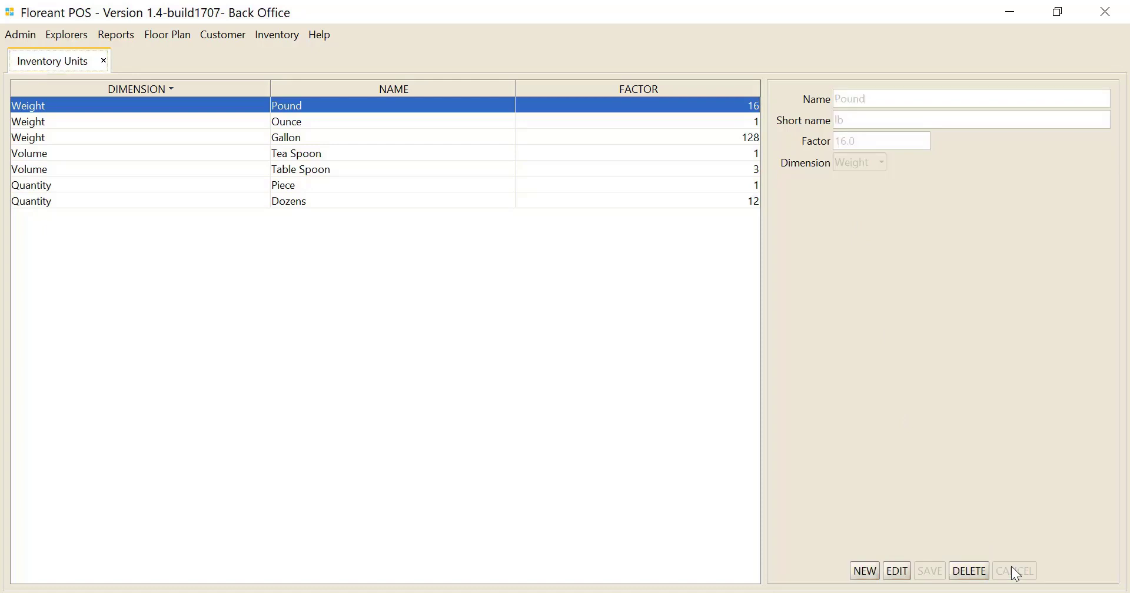
click(104, 60)
- Add a visible vendor named Aldi to the vendor list, save it and close the list
click(273, 38)
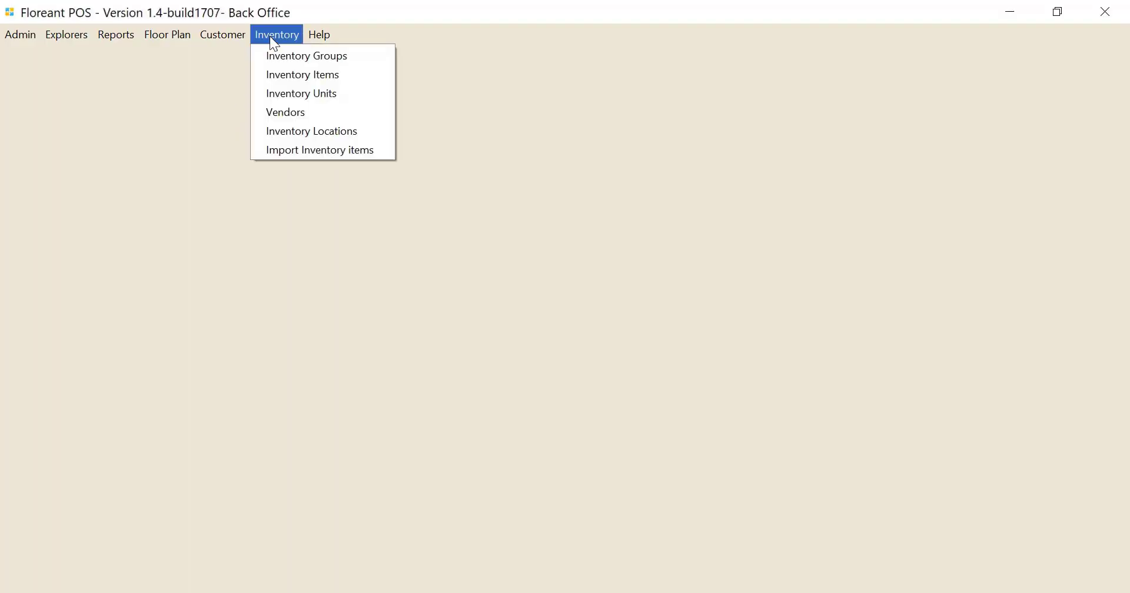
click(285, 113)
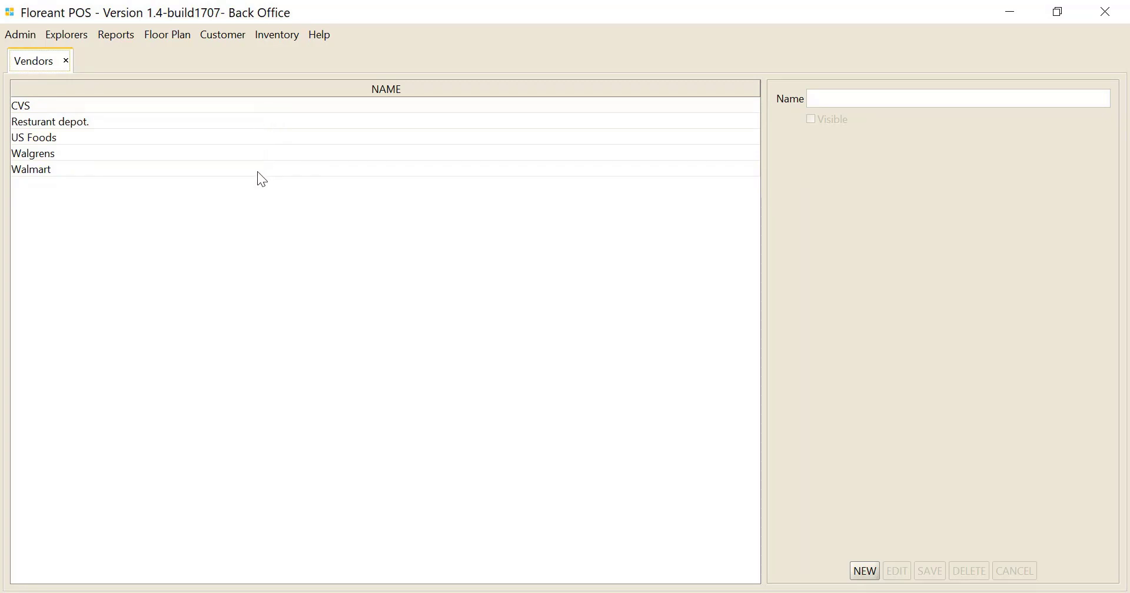
click(867, 571)
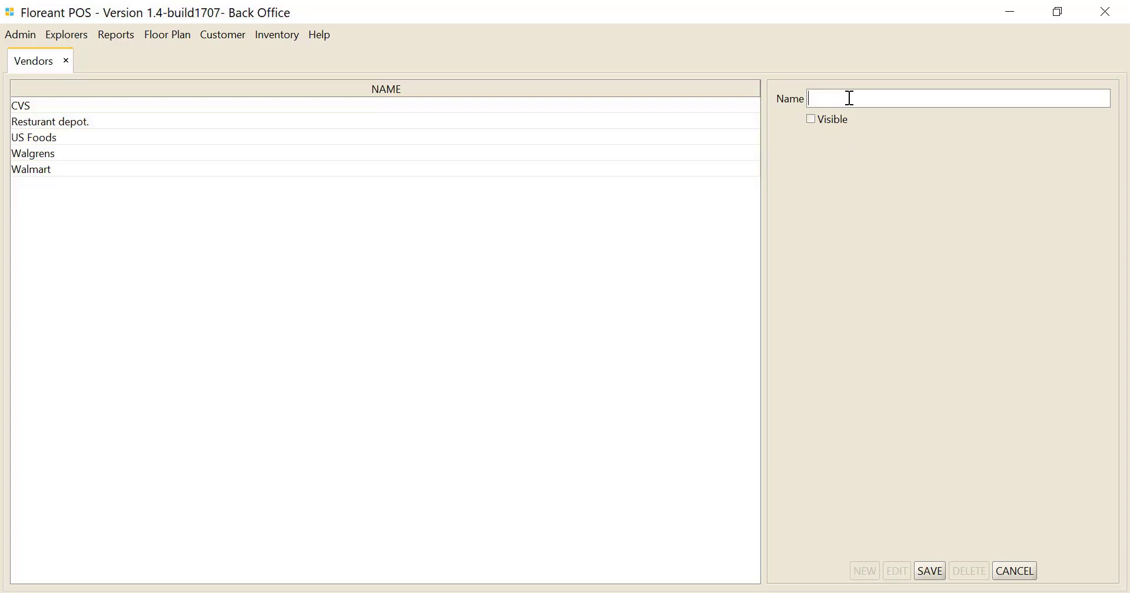
text(Aldi)
click(933, 572)
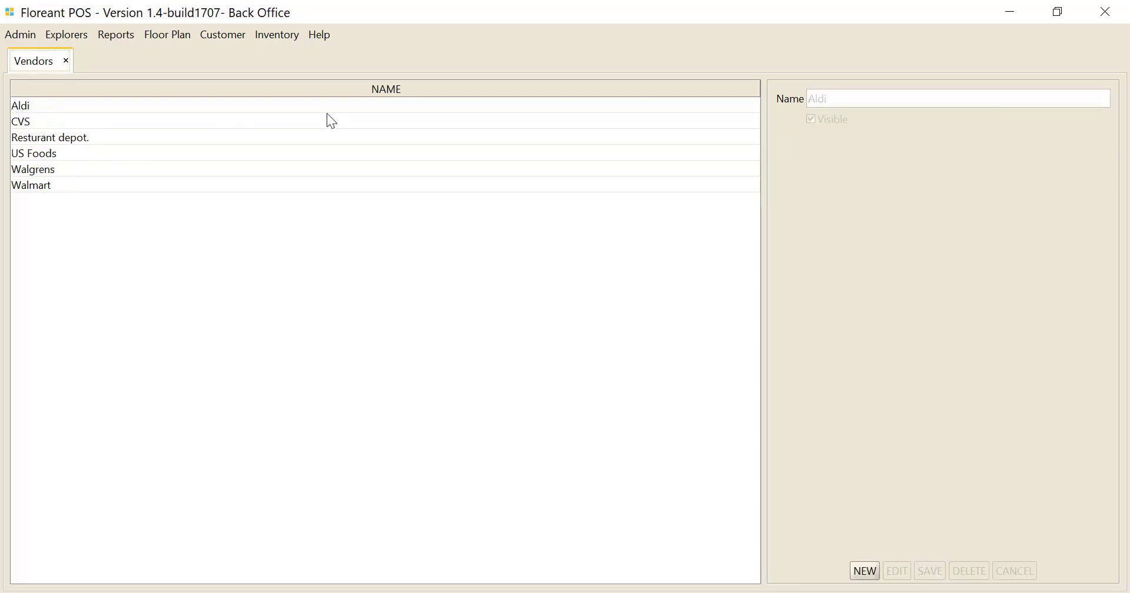
click(66, 61)
- Open the inventory locations and review the details of Shelf A, Shelf B and Shelf C
click(264, 37)
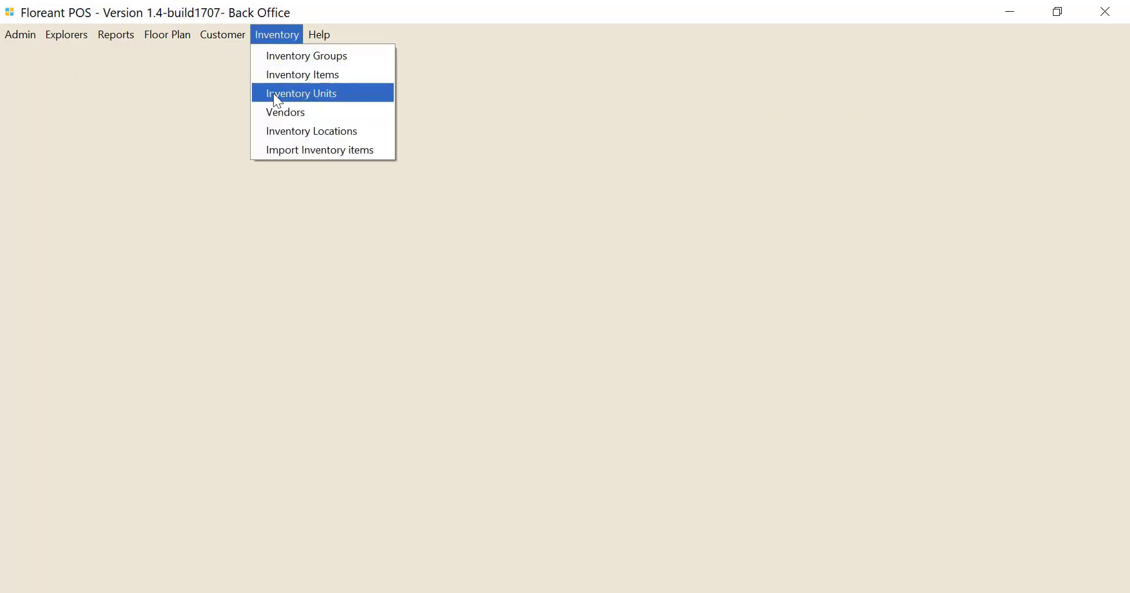
click(281, 131)
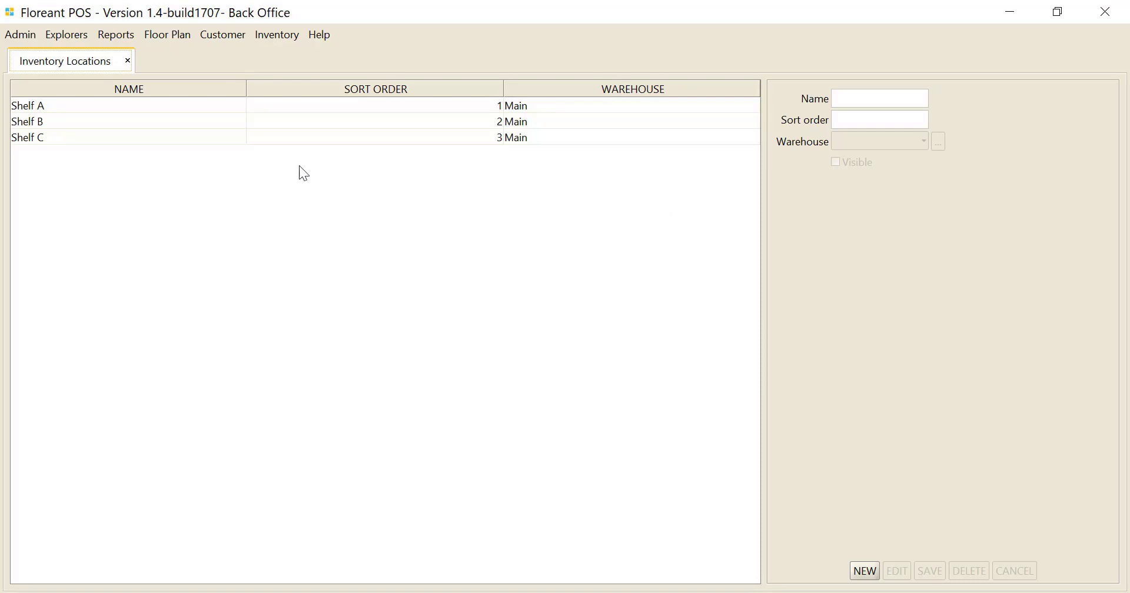
click(182, 115)
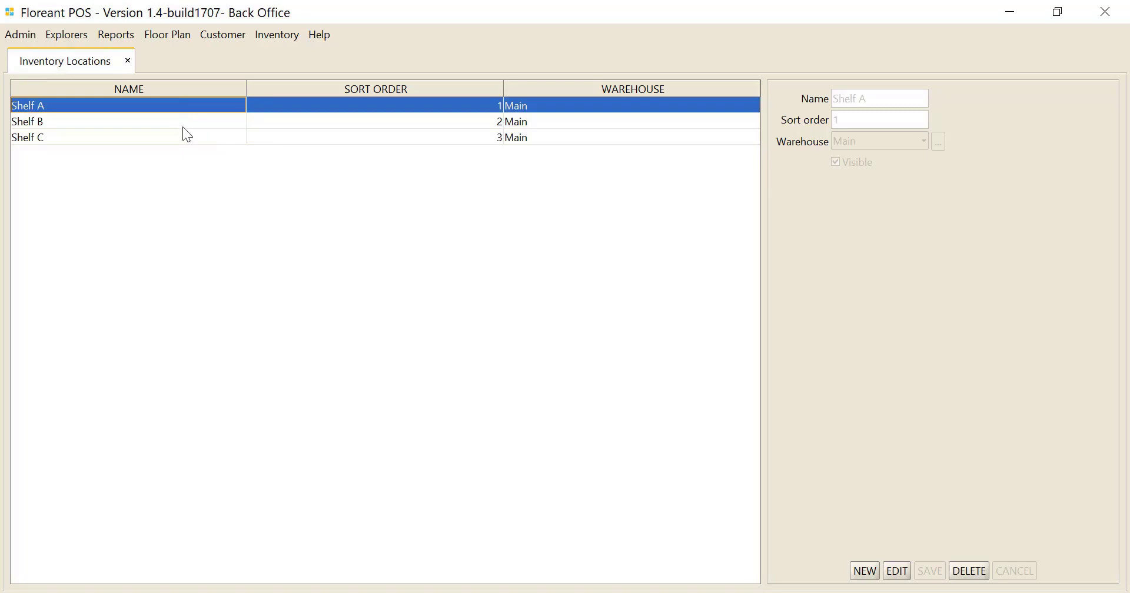
click(533, 120)
click(536, 139)
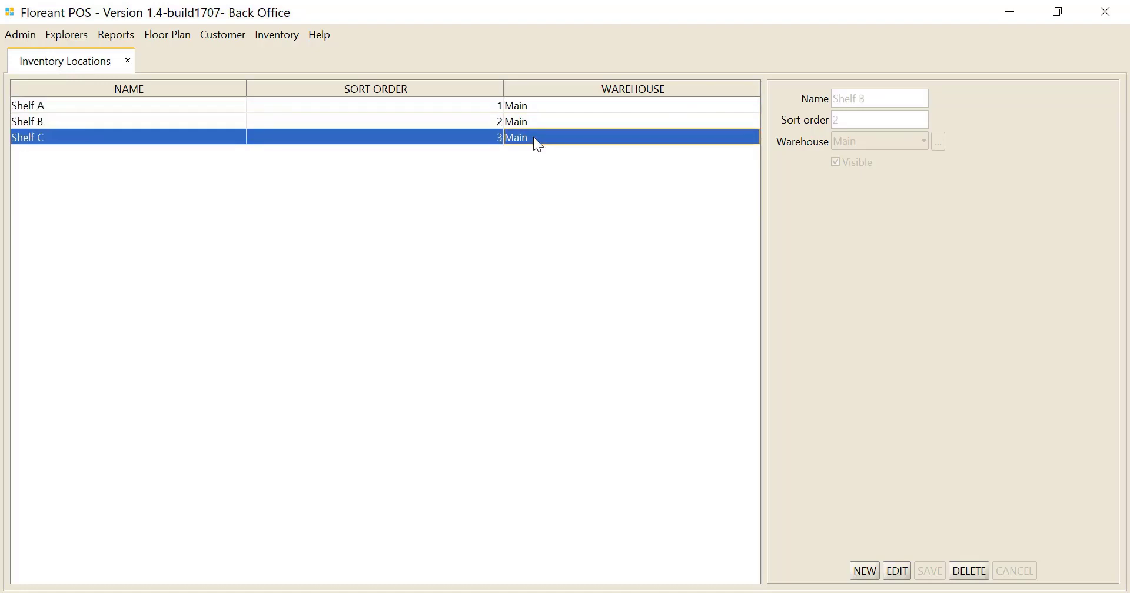
click(535, 107)
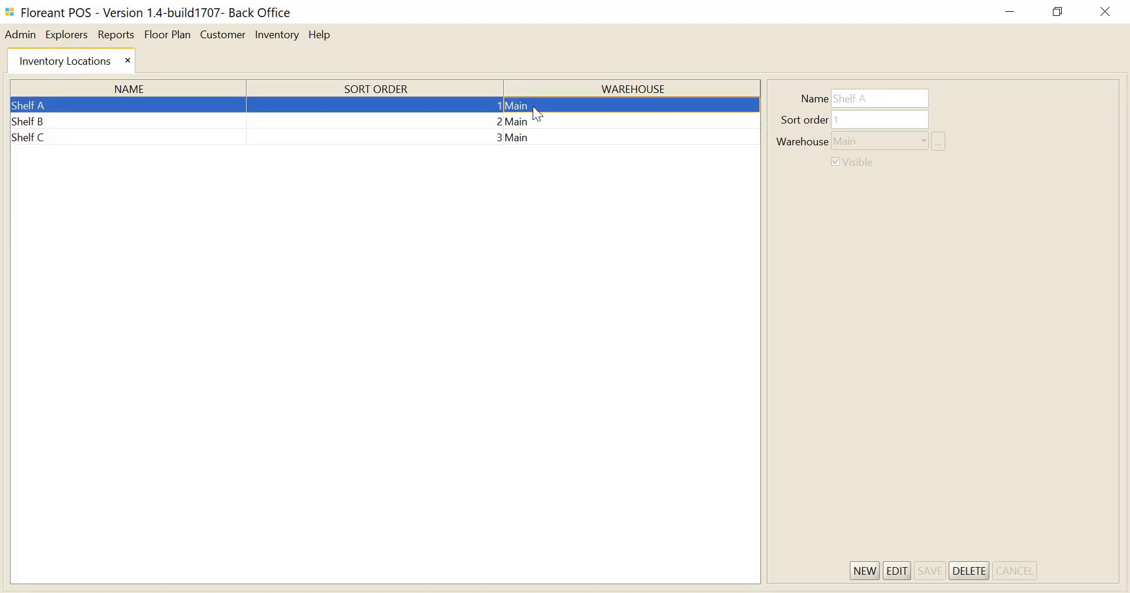
- Examine Shelf A's editable fields and the form for adding a warehouse, cancel both, and close the inventory locations
click(897, 572)
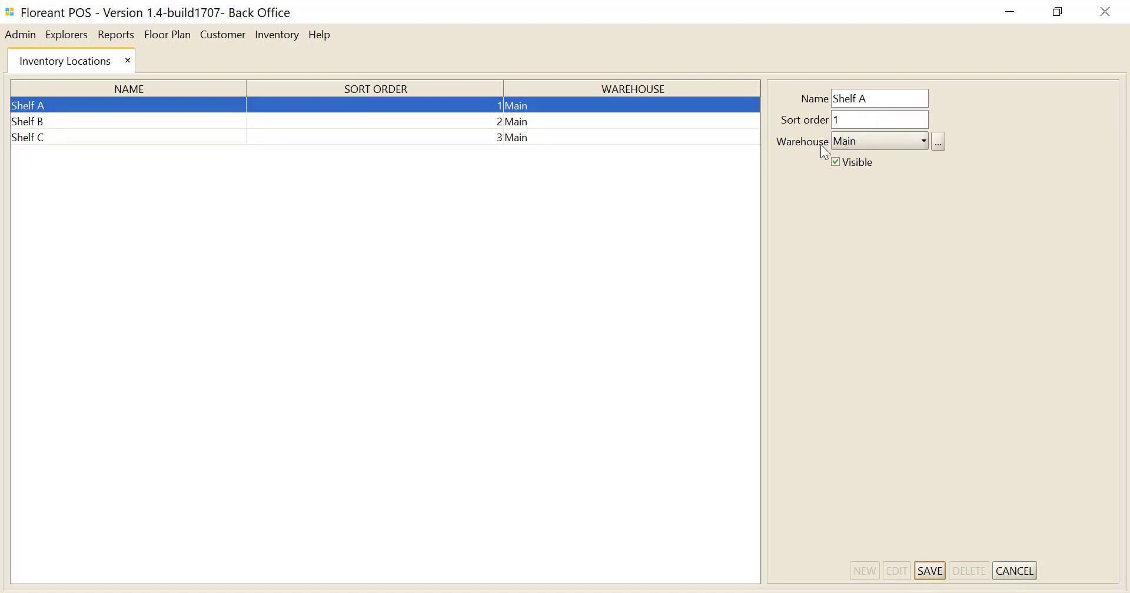
click(940, 141)
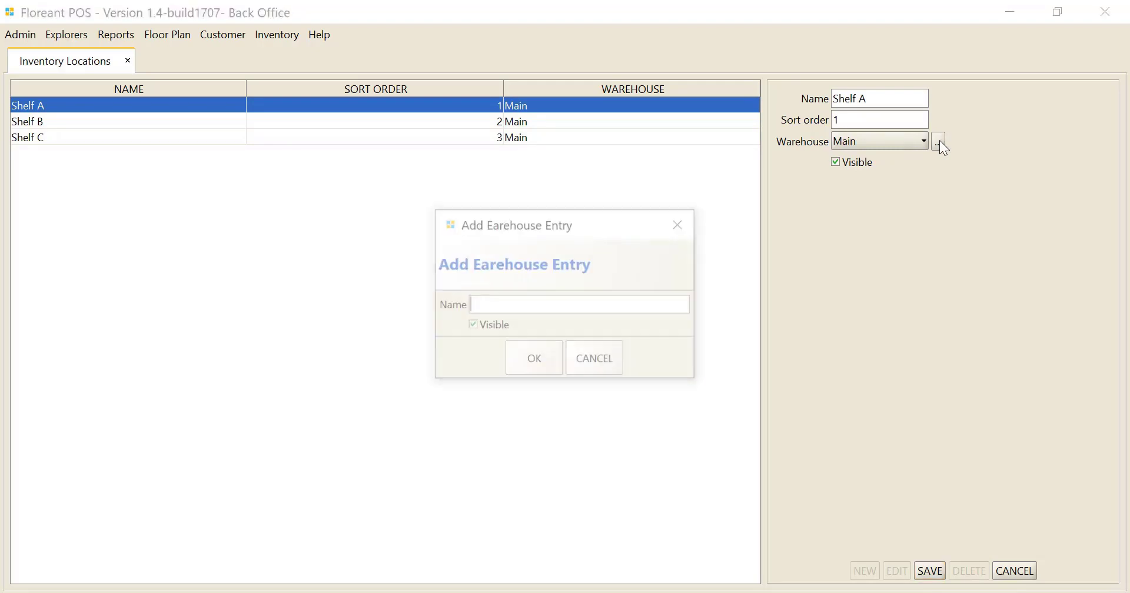
click(605, 372)
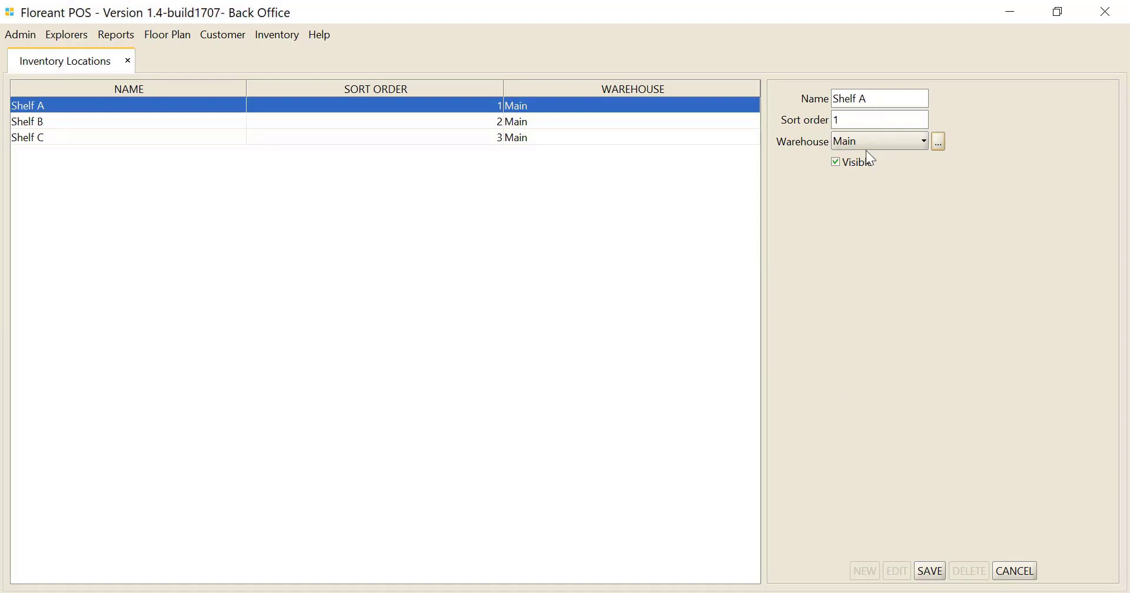
click(1015, 571)
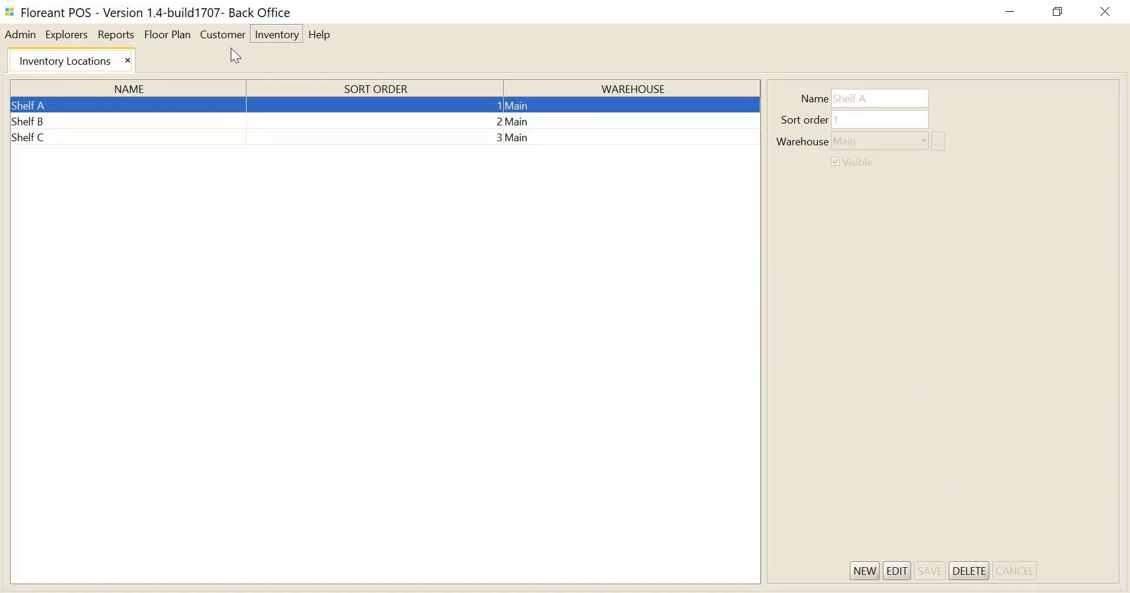
click(127, 62)
- Start a new inventory item named Beef with barcode 384386582 and the description "Beef for burgers."
click(263, 37)
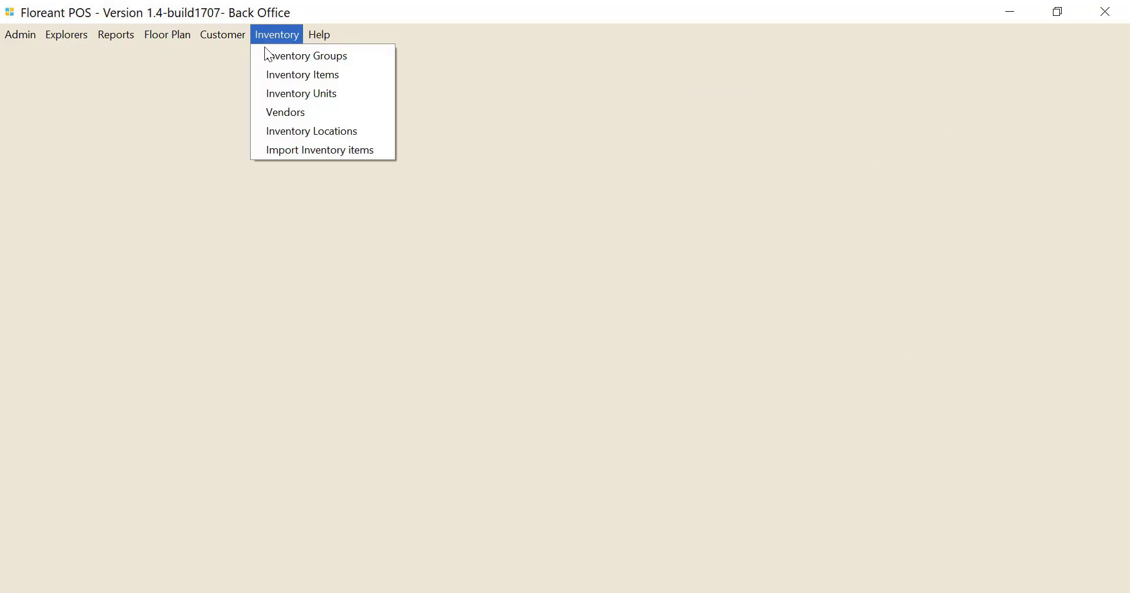
click(282, 84)
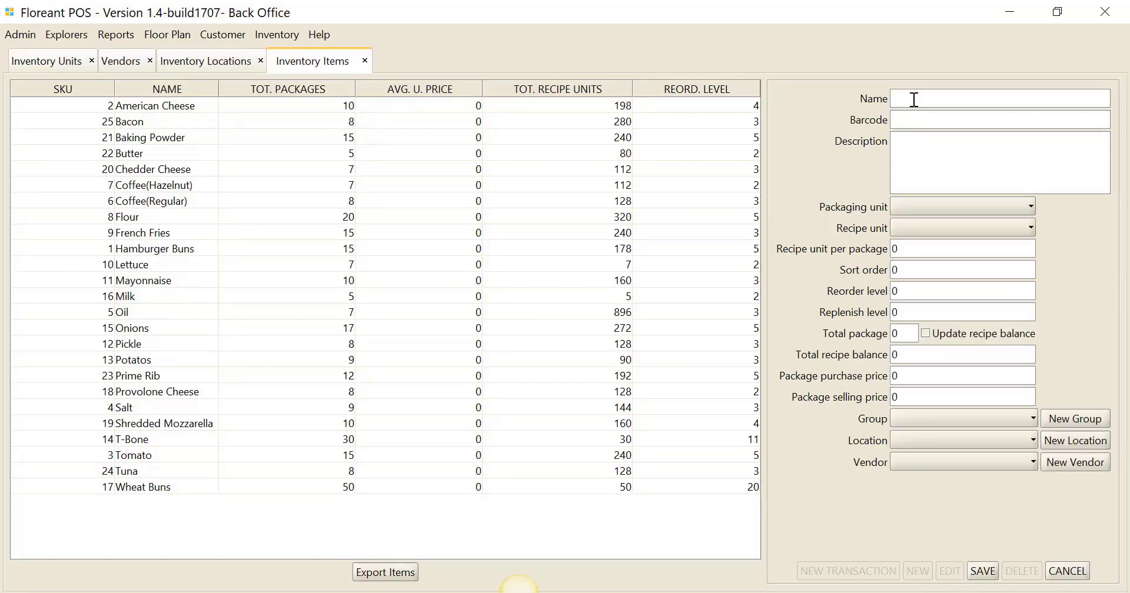
text(Beef)
click(917, 122)
text(38433658)
text(2)
text(Beef for )
text(burgers)
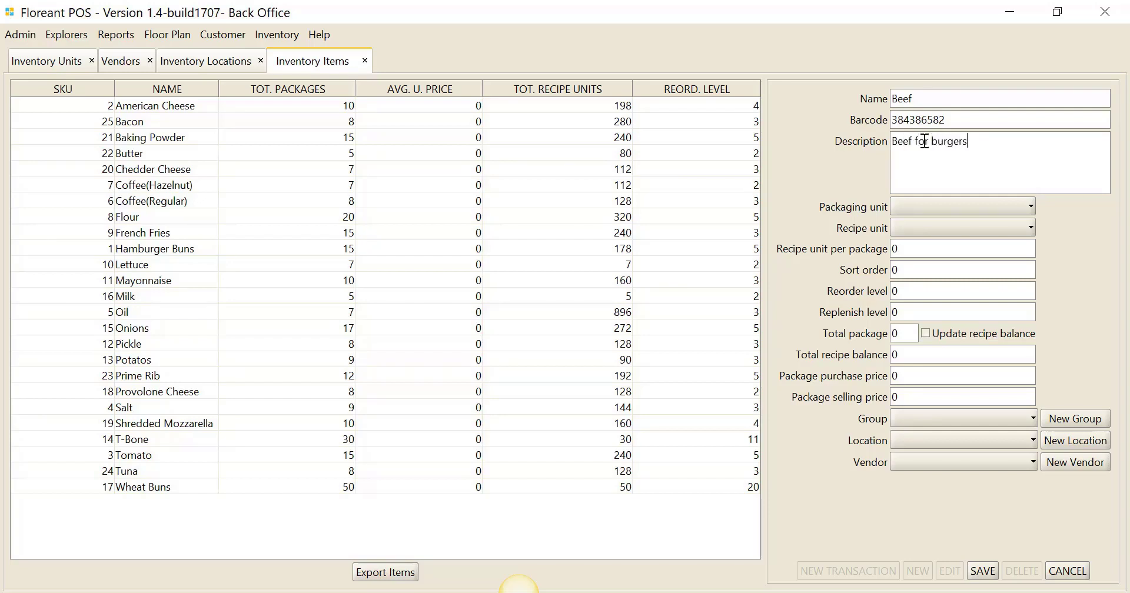
text(.)
- Set the Beef item's packaging unit to Pound and recipe unit to Ounce, with 16 recipe units per package
click(968, 209)
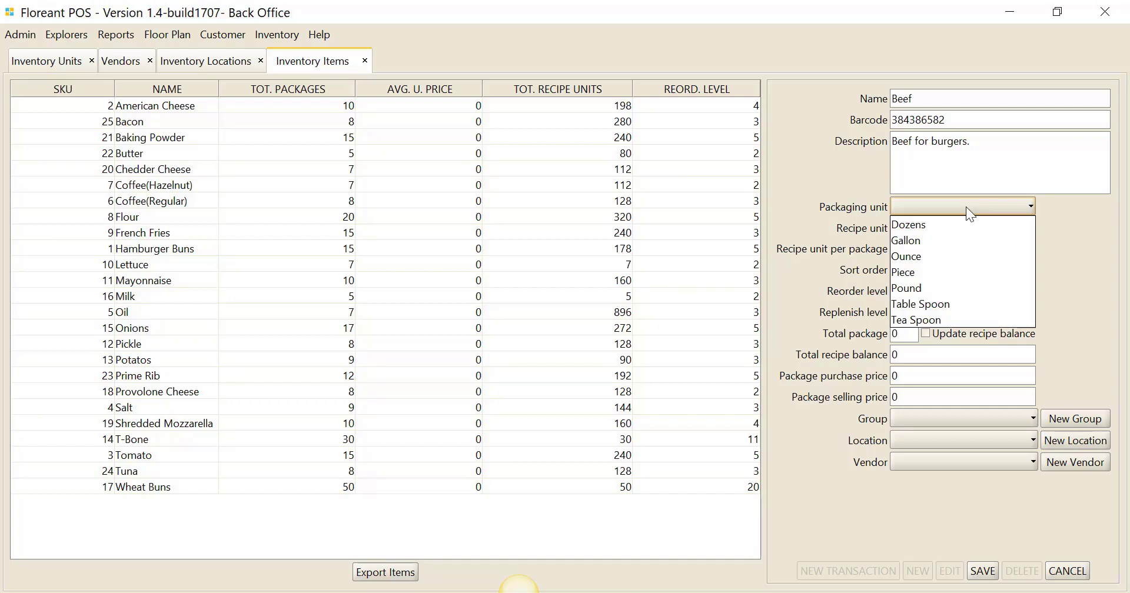
click(925, 291)
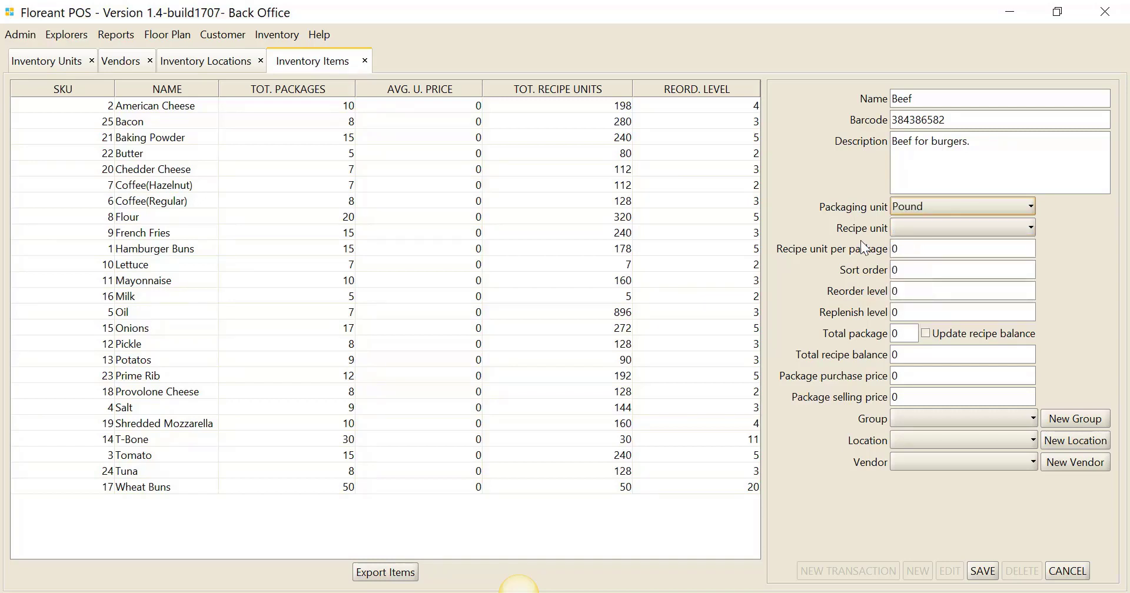
click(920, 231)
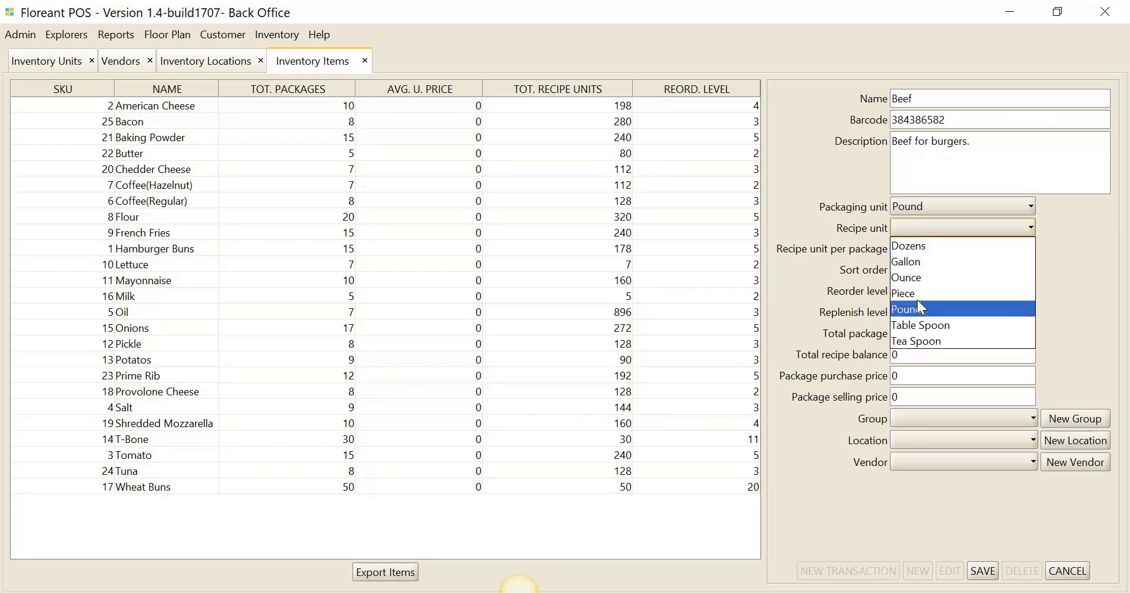
click(919, 282)
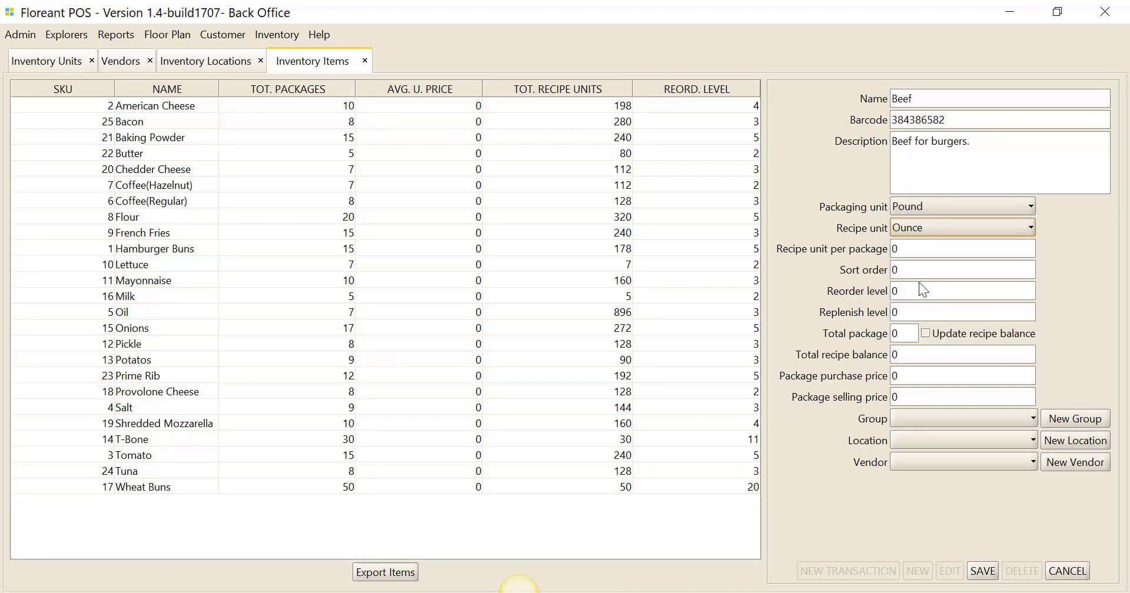
click(916, 248)
text(16)
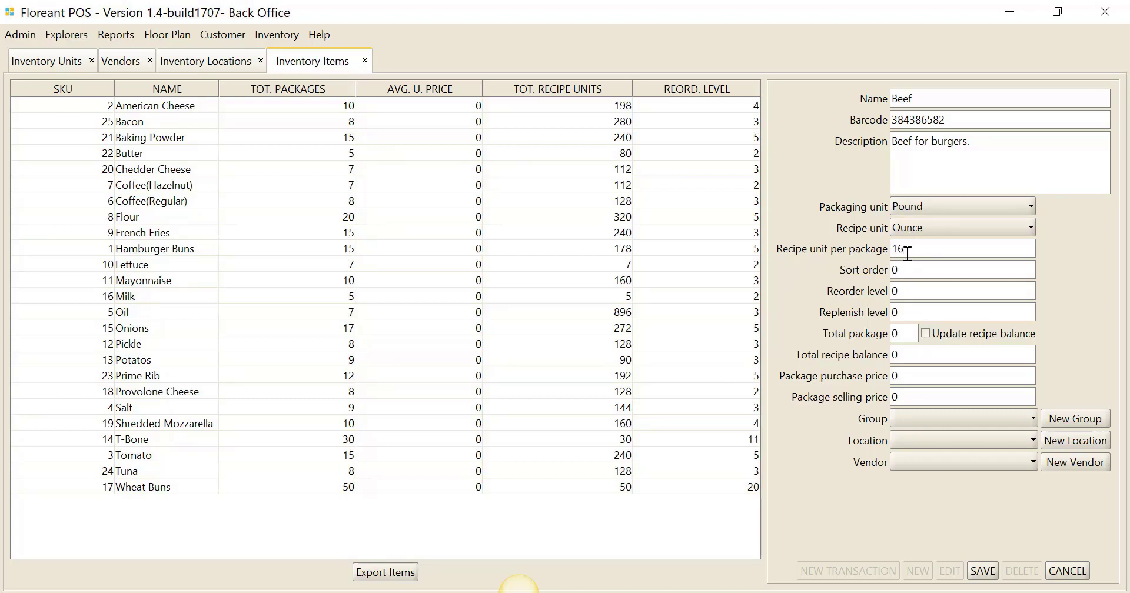
- Set the reorder level to 5, replenish level to 10 and total package to 15, and enable updating the recipe balance
click(909, 296)
text(5)
click(911, 311)
text(10)
click(911, 334)
text(15)
click(927, 333)
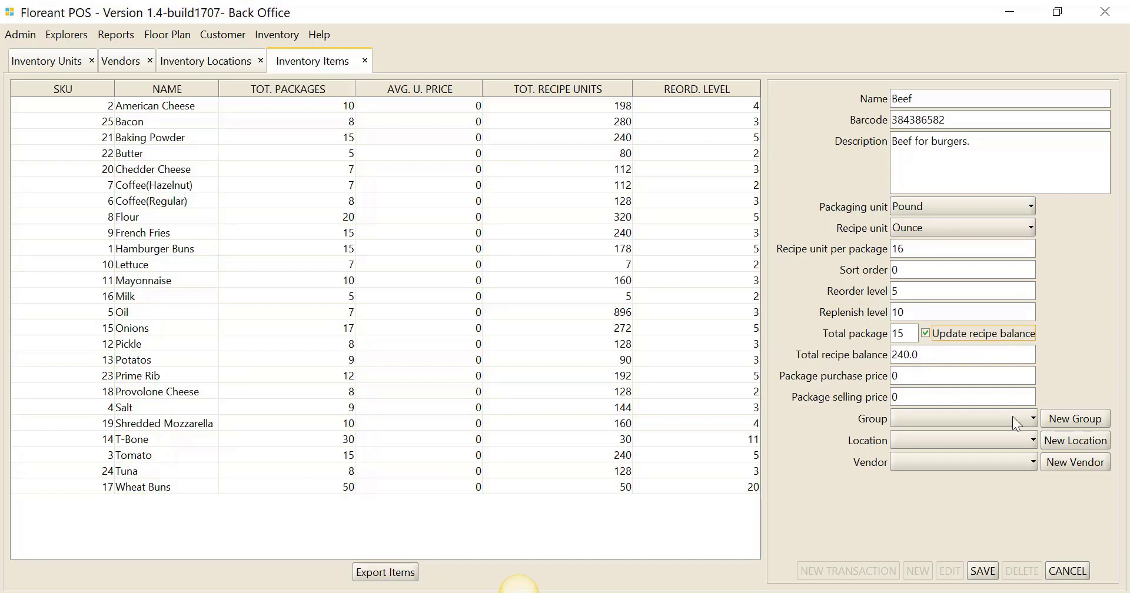
- Assign the Beef item to group Meat, location Shelf A and vendor Resturant depot., save it and close the inventory items
click(914, 419)
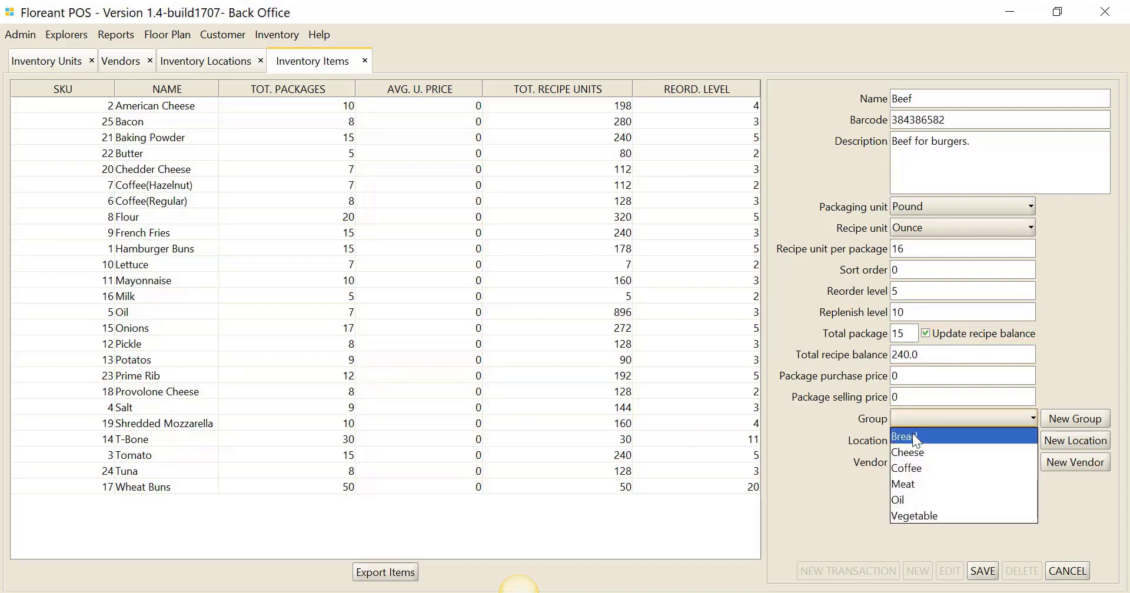
click(917, 482)
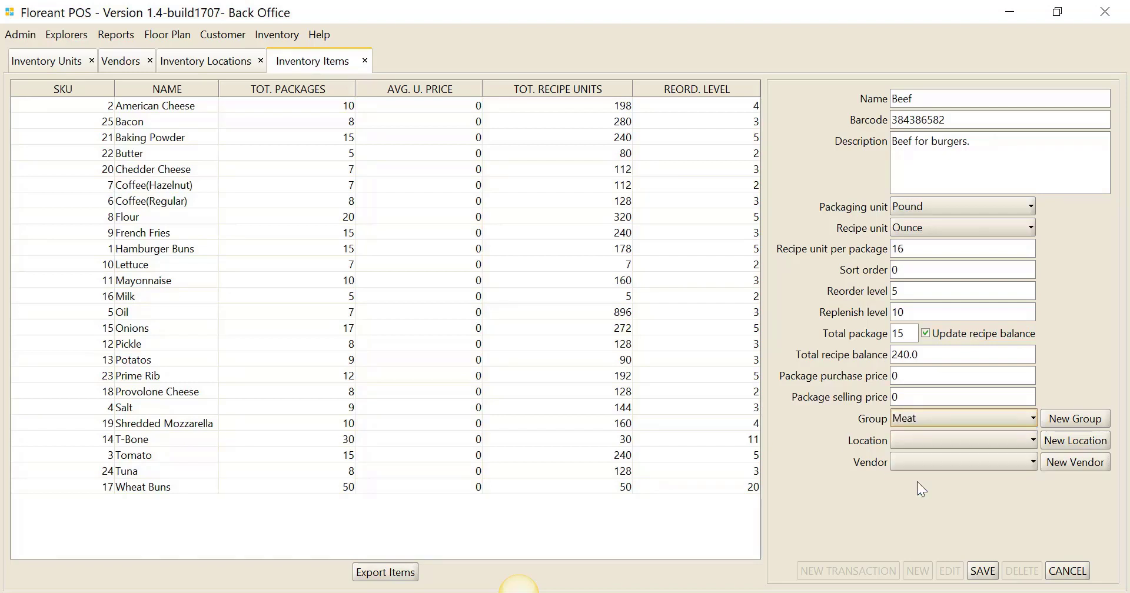
click(926, 446)
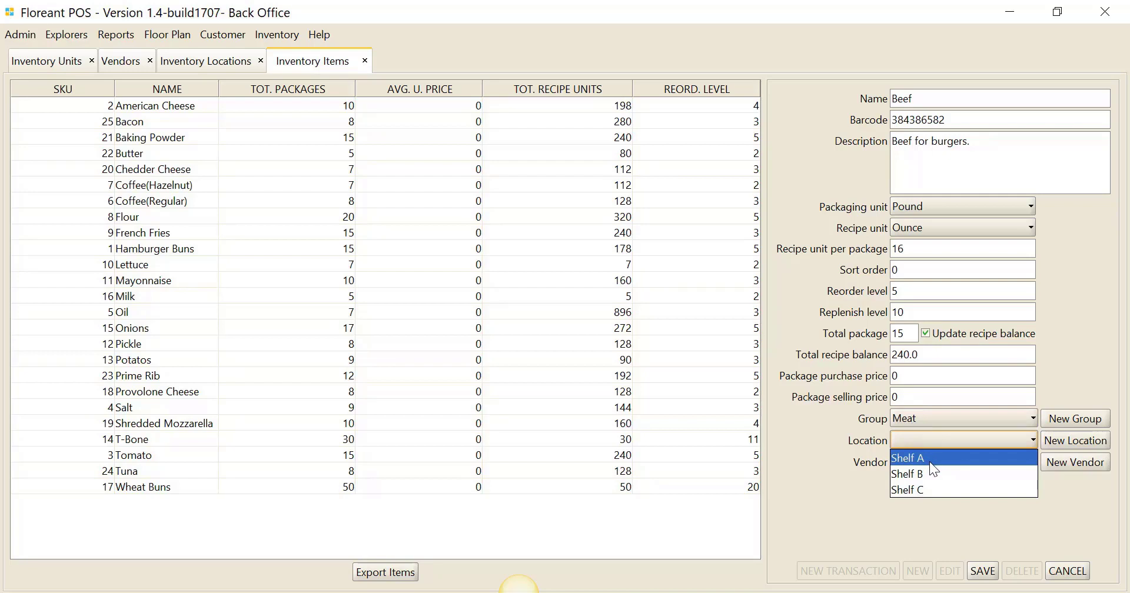
click(930, 461)
click(1005, 462)
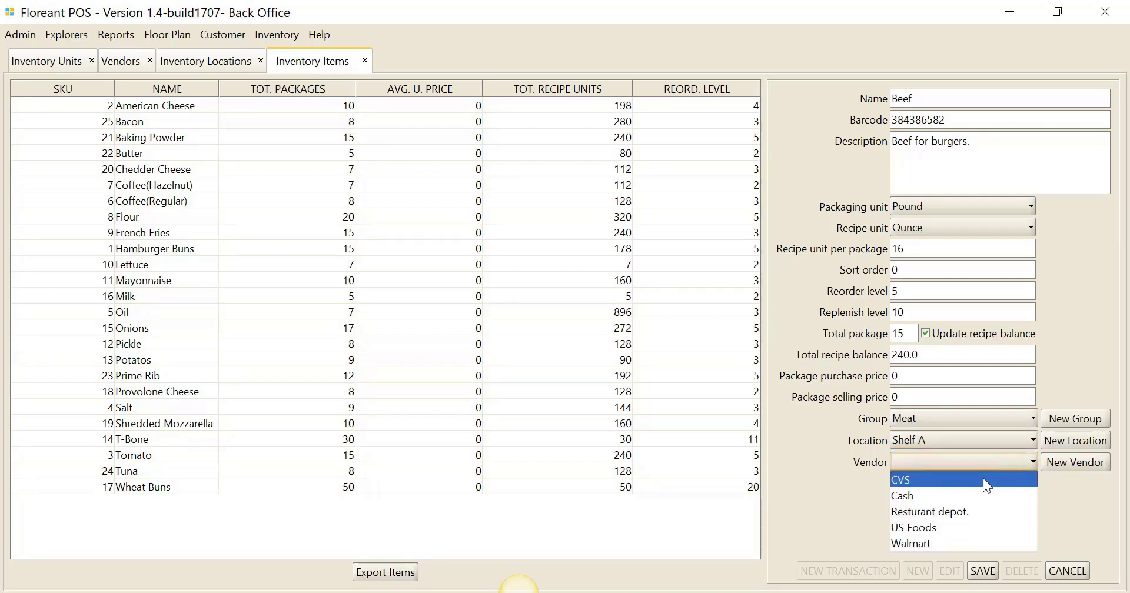
click(935, 513)
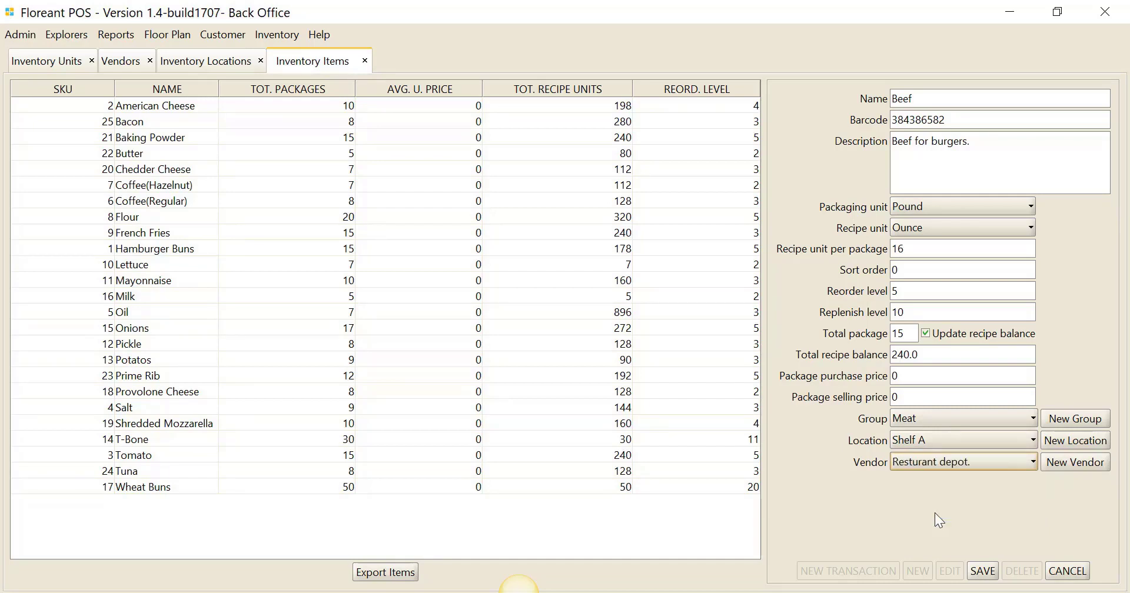
click(983, 571)
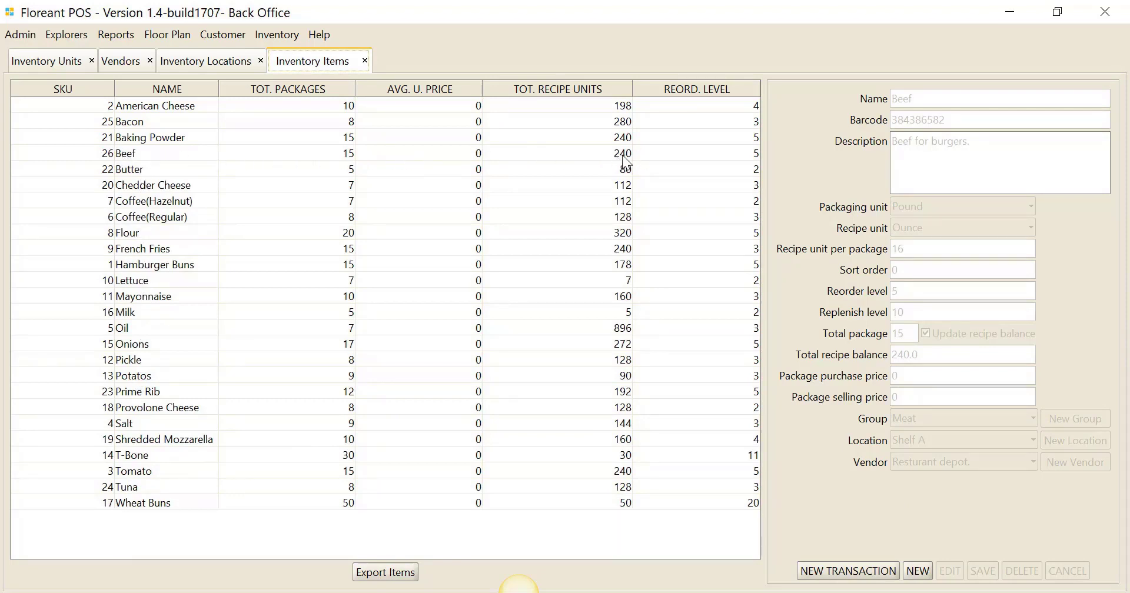
click(364, 61)
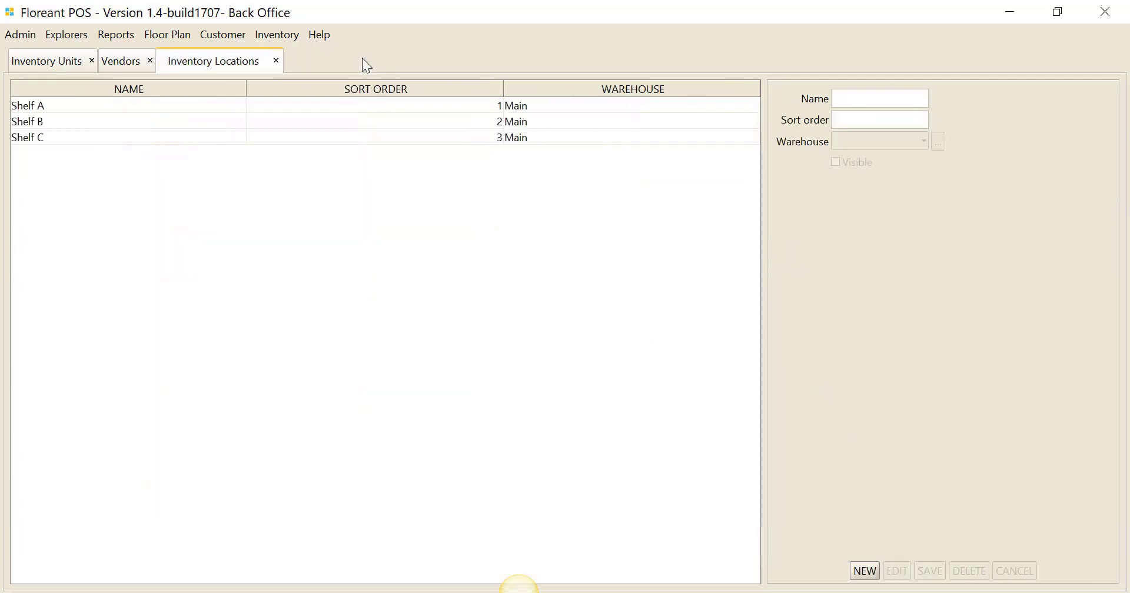
- Close the inventory locations, search the menu items for "bac", and open BACON CH BURGER for editing
click(277, 59)
click(79, 34)
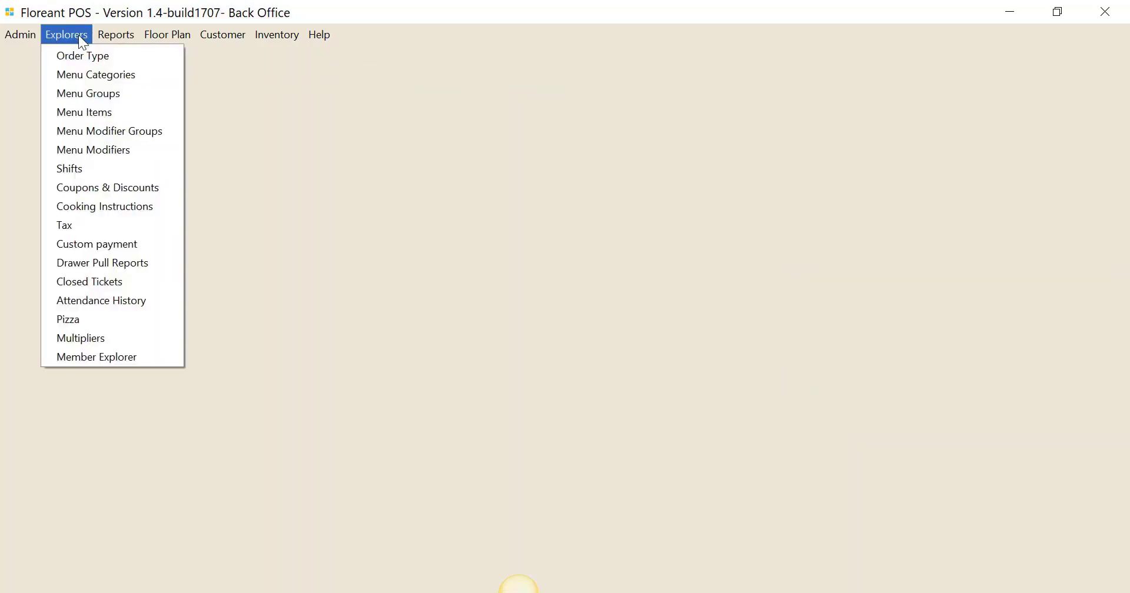
click(84, 114)
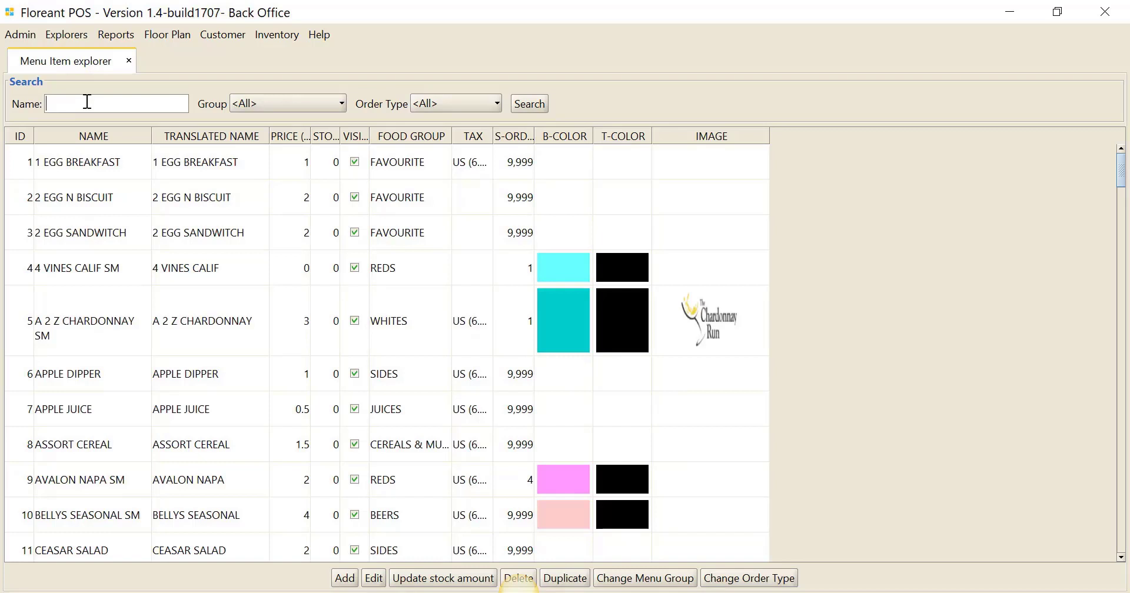
text(bac)
key(Return)
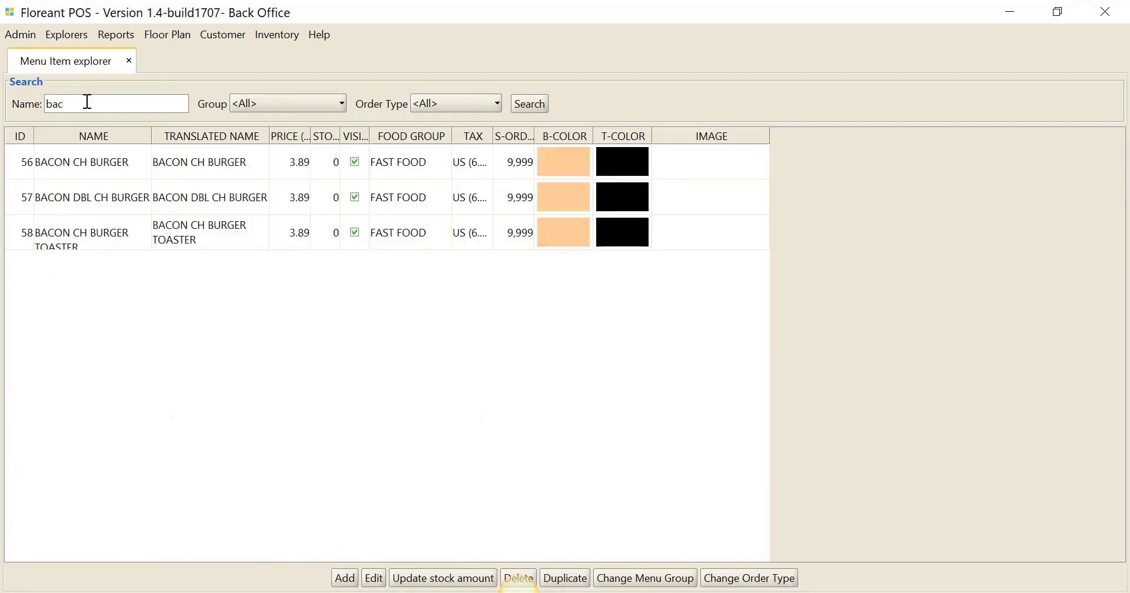
click(109, 171)
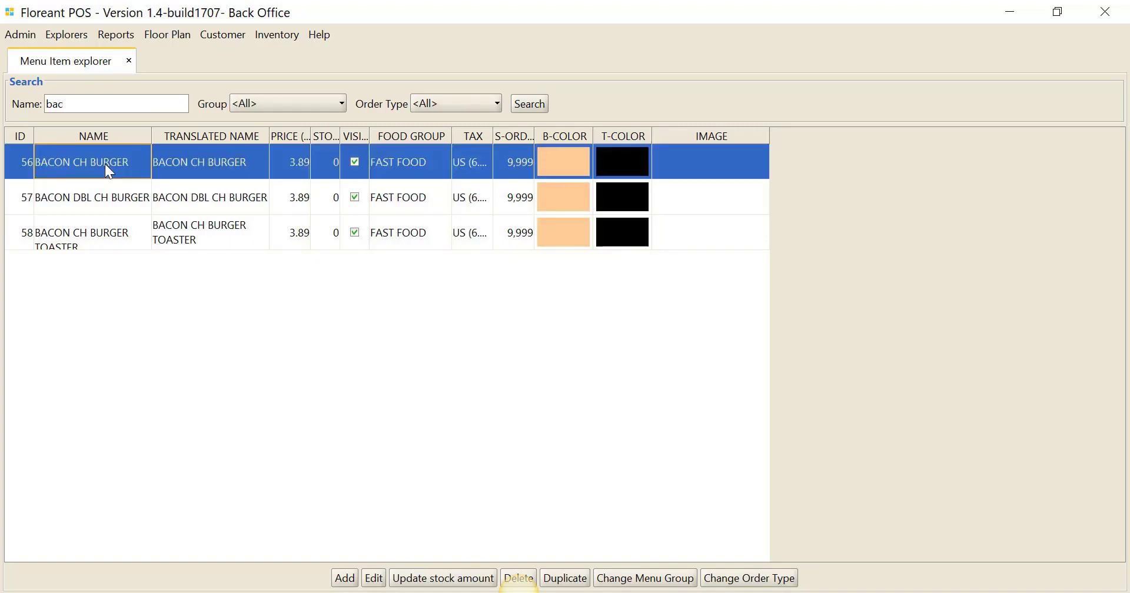
click(375, 578)
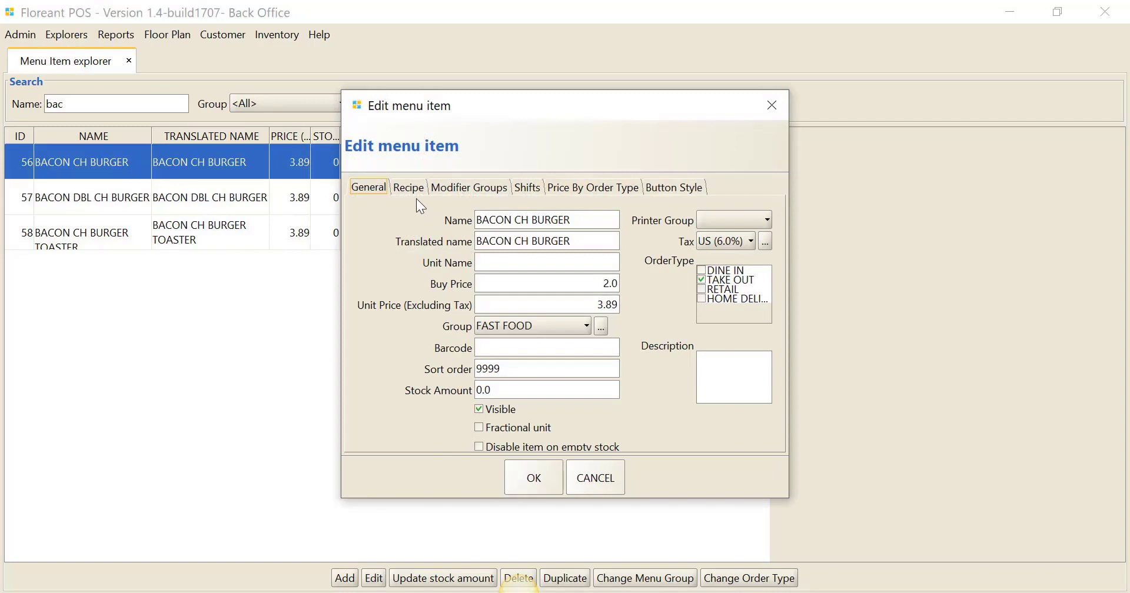
- Add the inventory item American Cheese to the burger's recipe at 100 percent, deducted from inventory
click(412, 189)
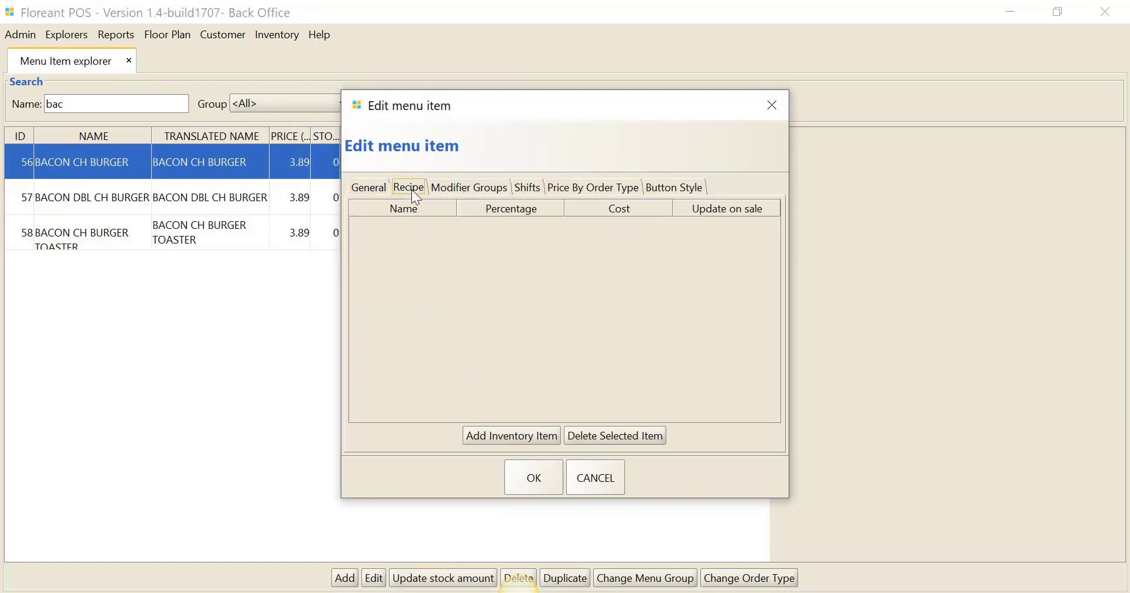
click(510, 436)
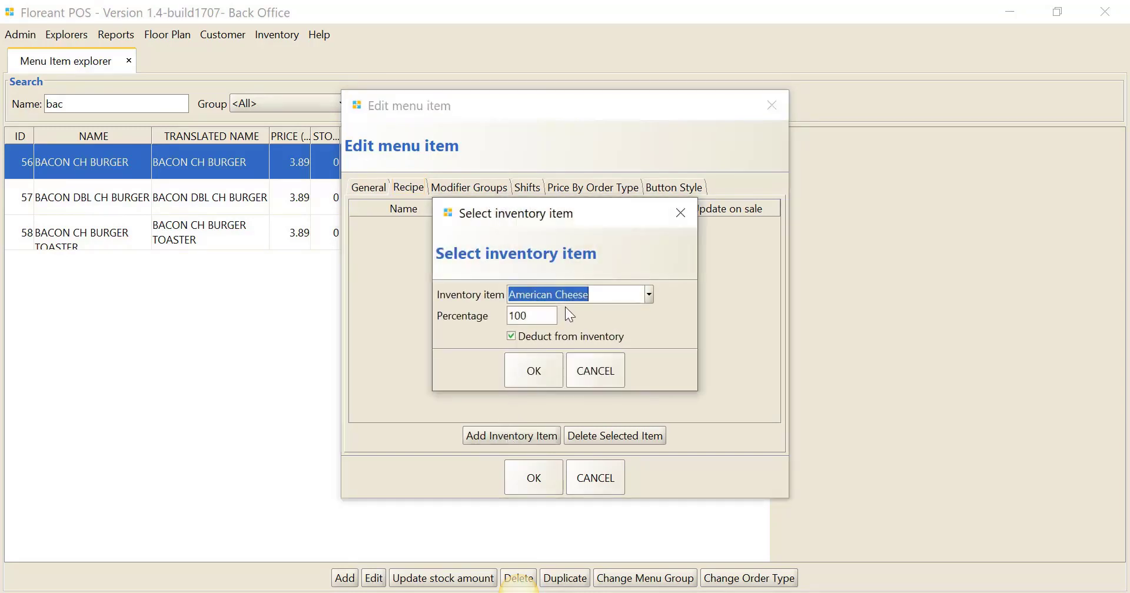
click(649, 296)
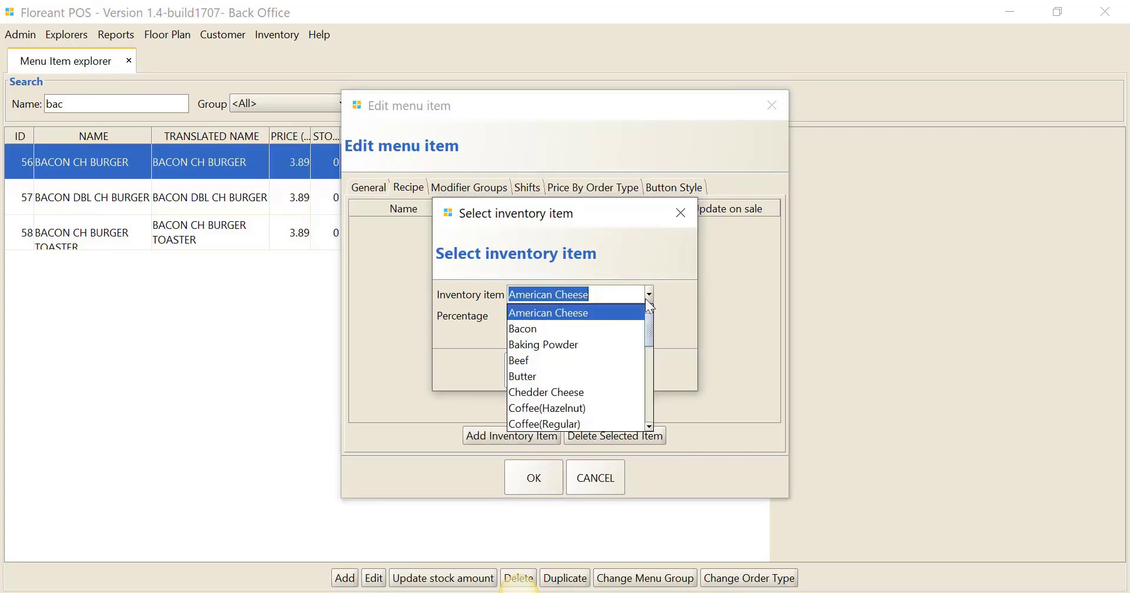
click(609, 313)
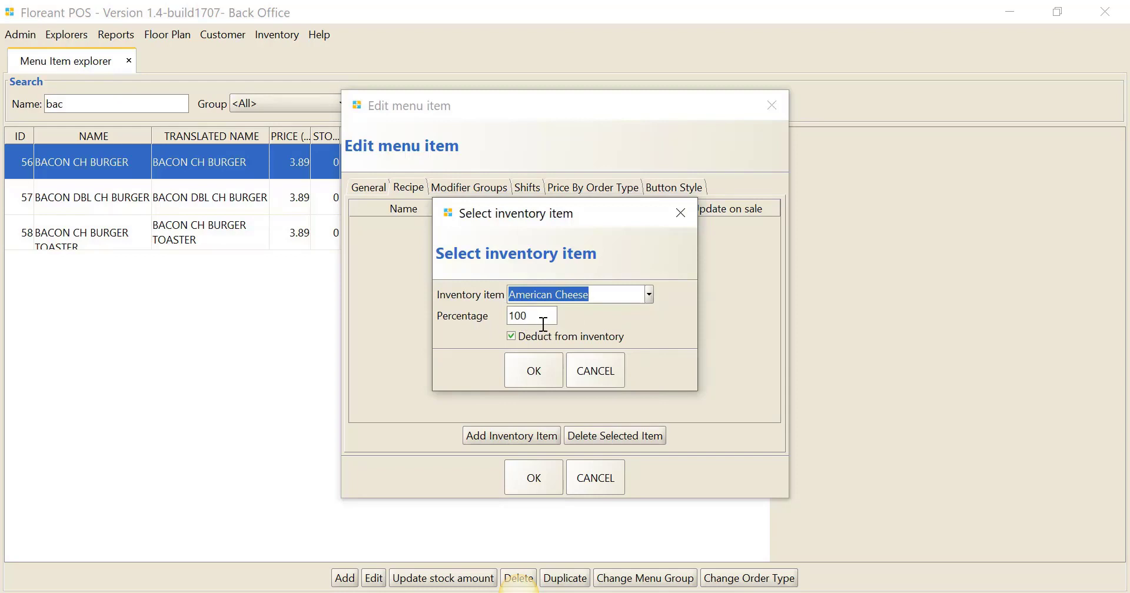
click(534, 370)
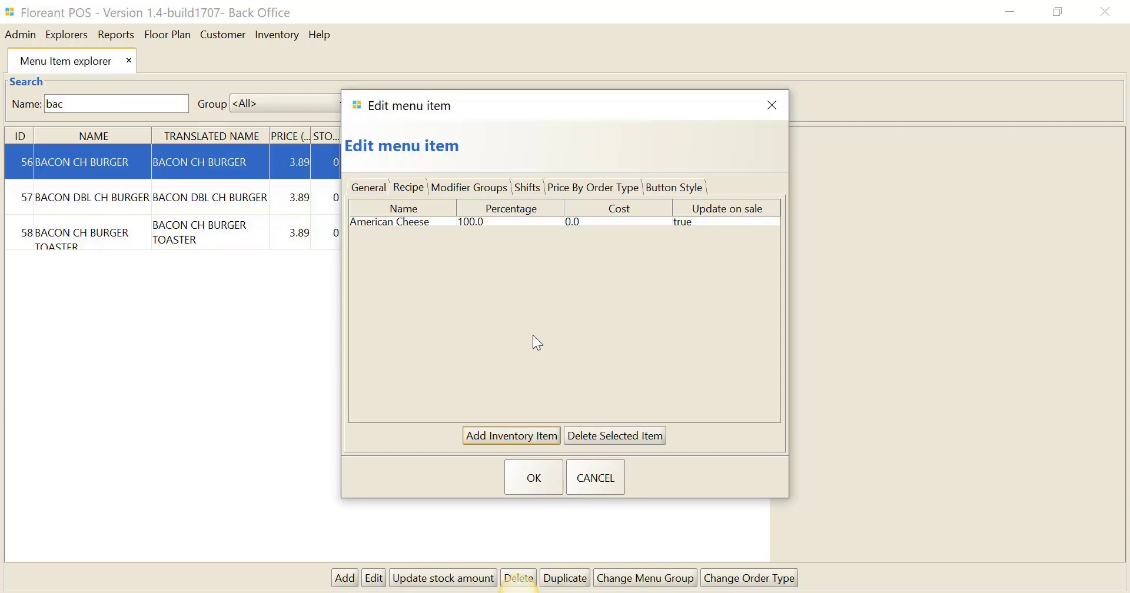
- Add the inventory item Oil to the burger's recipe at 300 percent, deducted from inventory
click(520, 439)
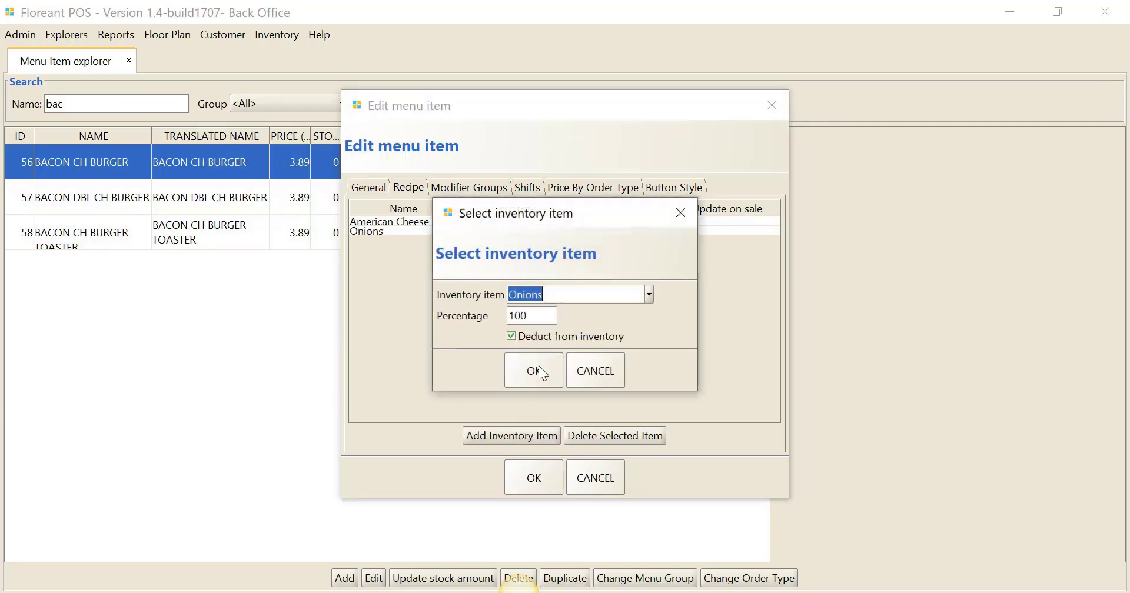
click(650, 294)
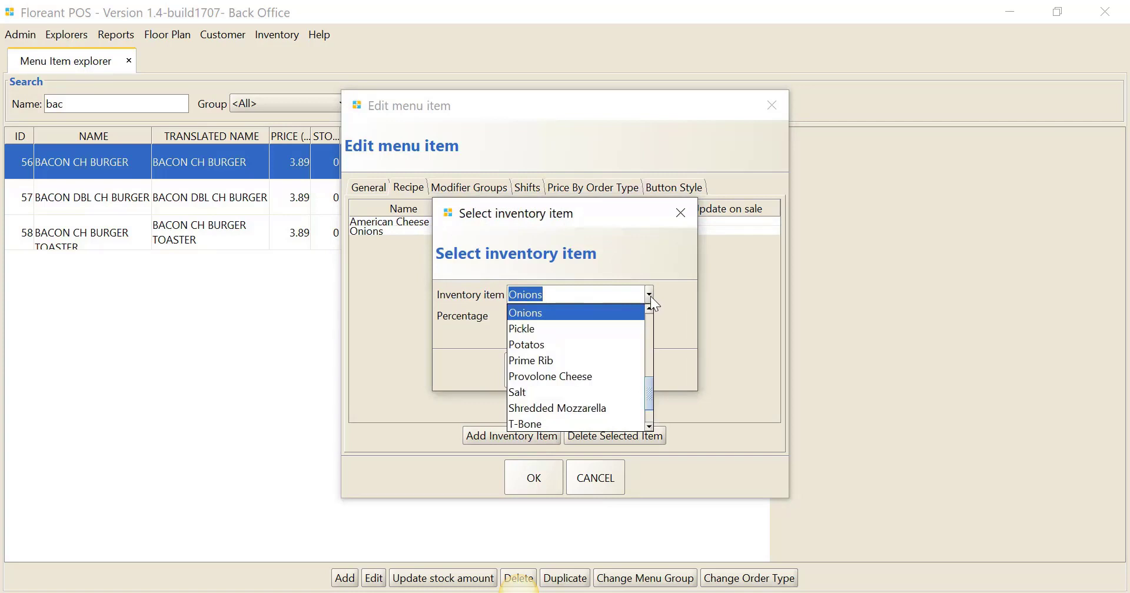
text(Oil)
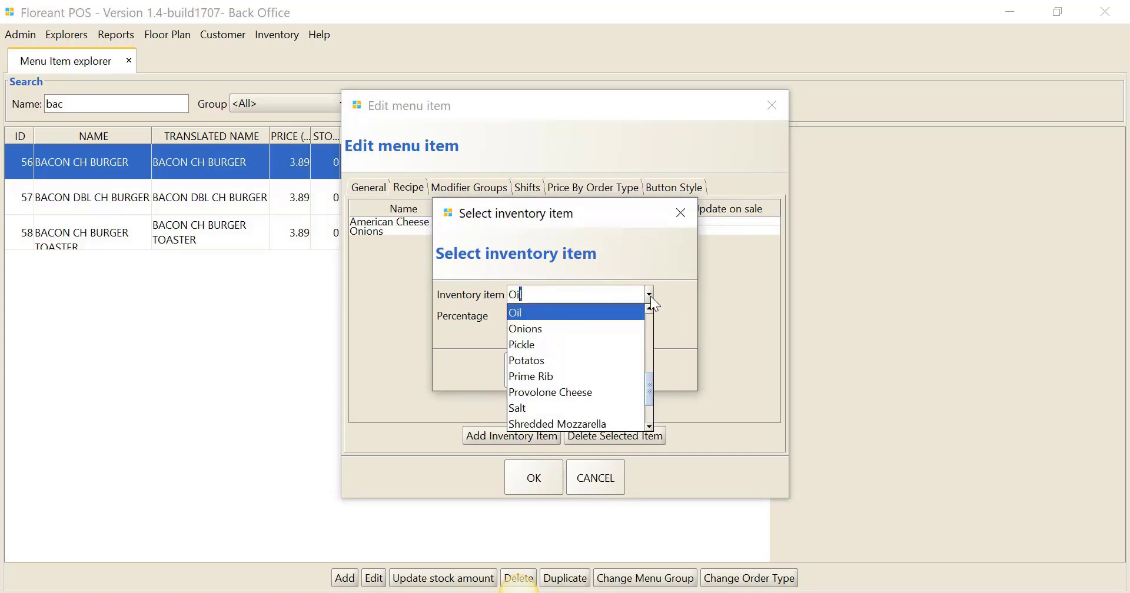
click(601, 313)
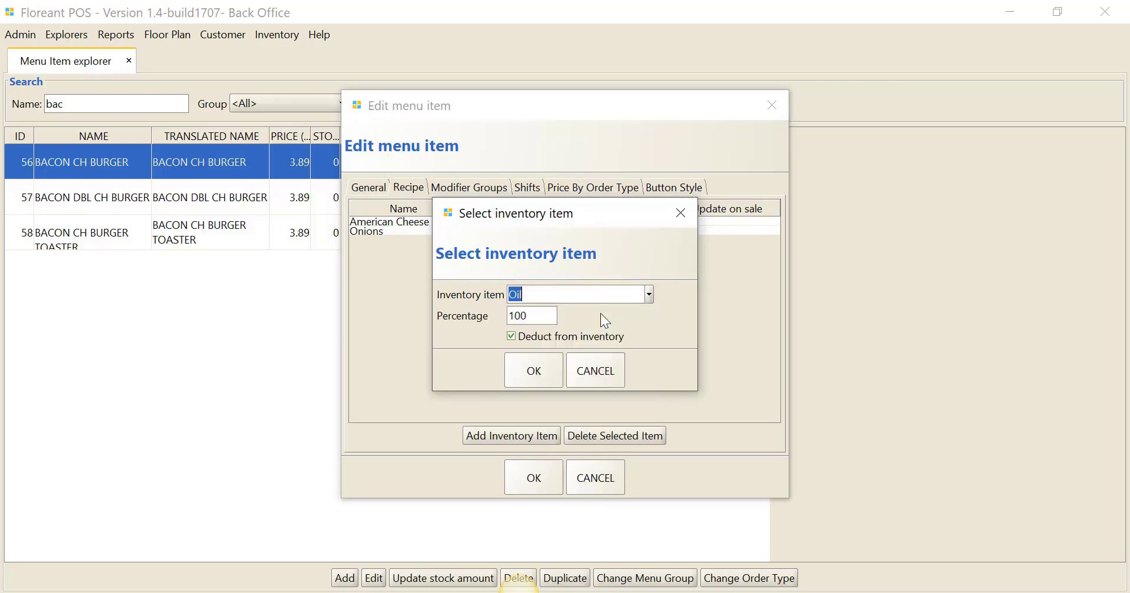
click(542, 317)
key(BackSpace)
text(300)
click(547, 374)
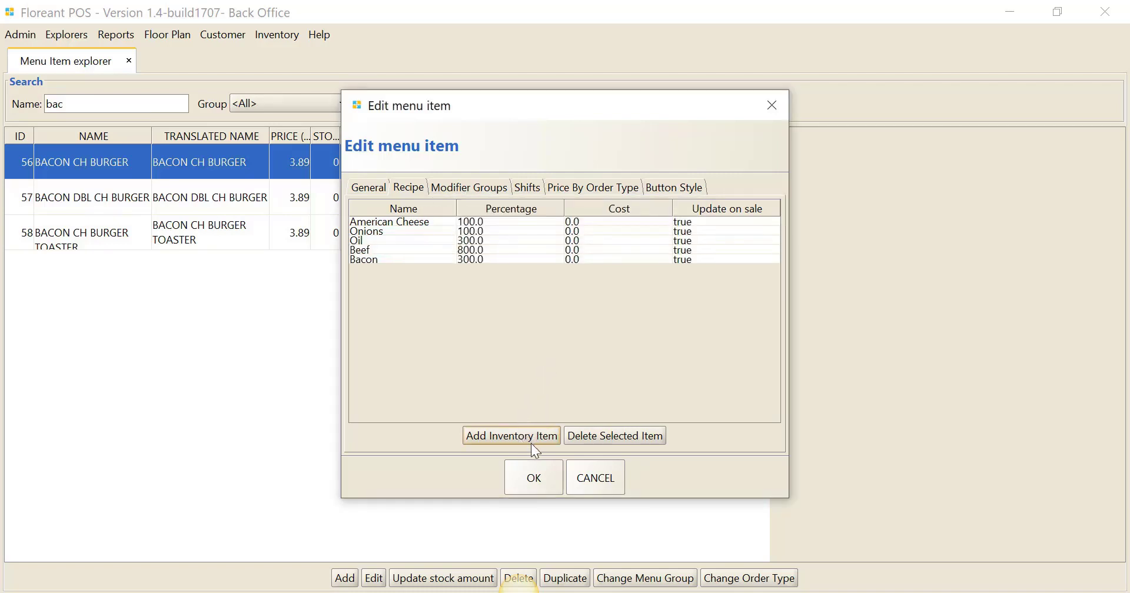
- Save the edited menu item, then close the Menu Item explorer and the back office
click(533, 475)
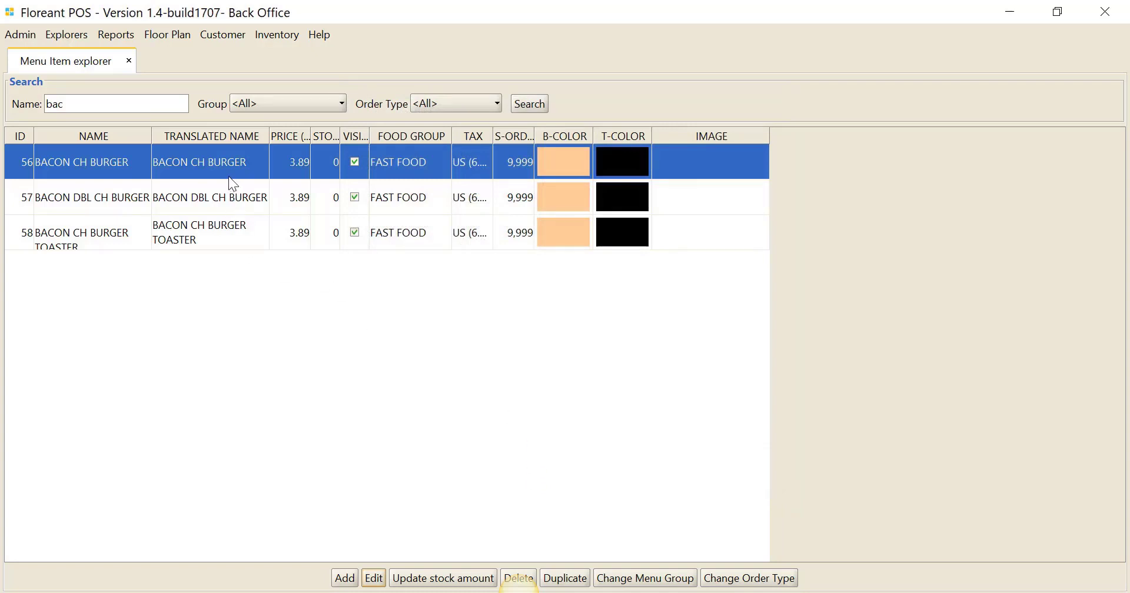
click(129, 62)
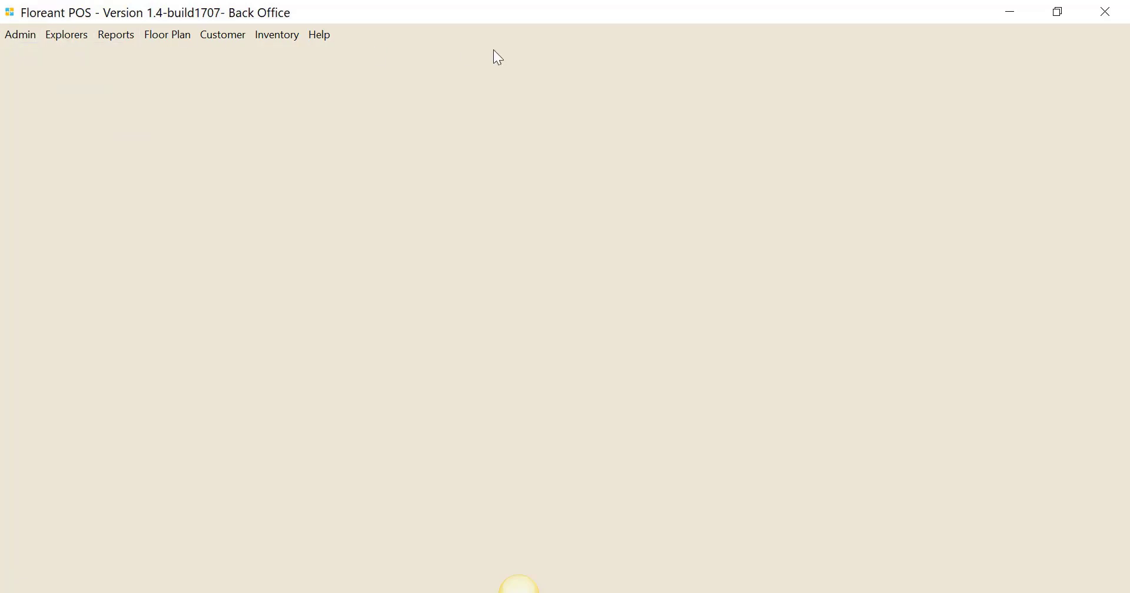
click(1105, 21)
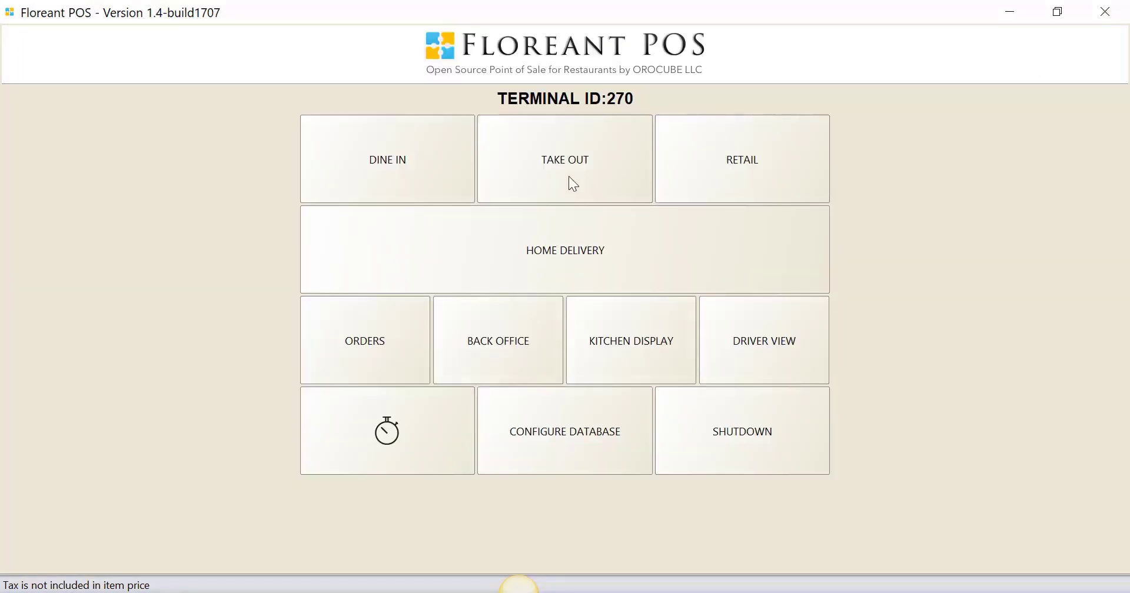
- Start a new take out ticket and log in with the secret key
click(573, 184)
click(480, 355)
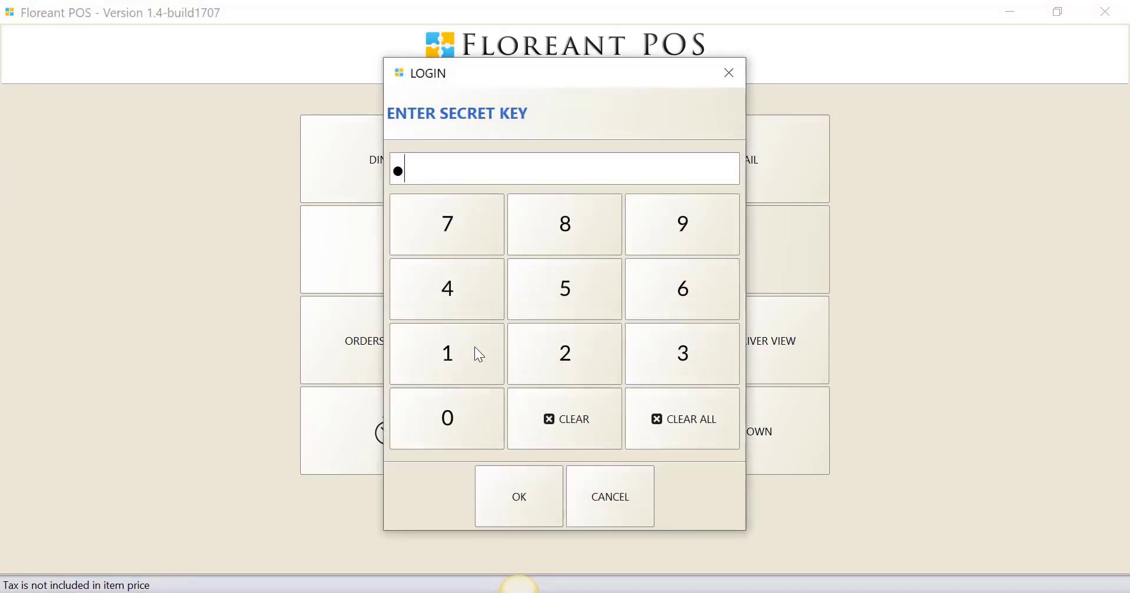
click(475, 348)
click(475, 348)
click(475, 348)
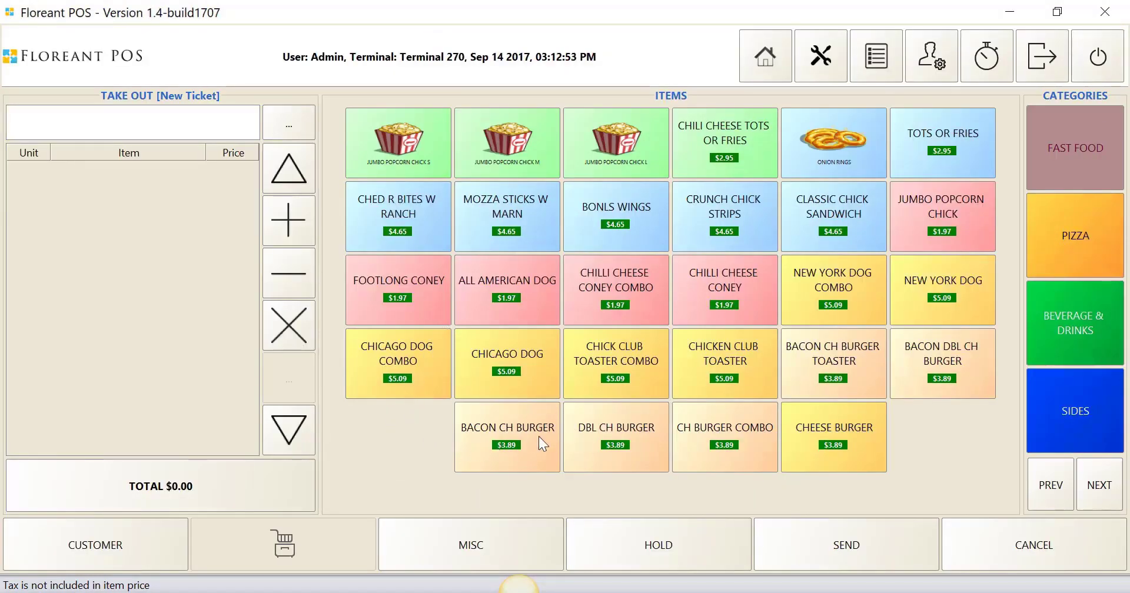
- Add one BACON CH BURGER, one MOZZARELLA STICK from the sides and one MNT DEW from the beverages to the ticket
click(482, 440)
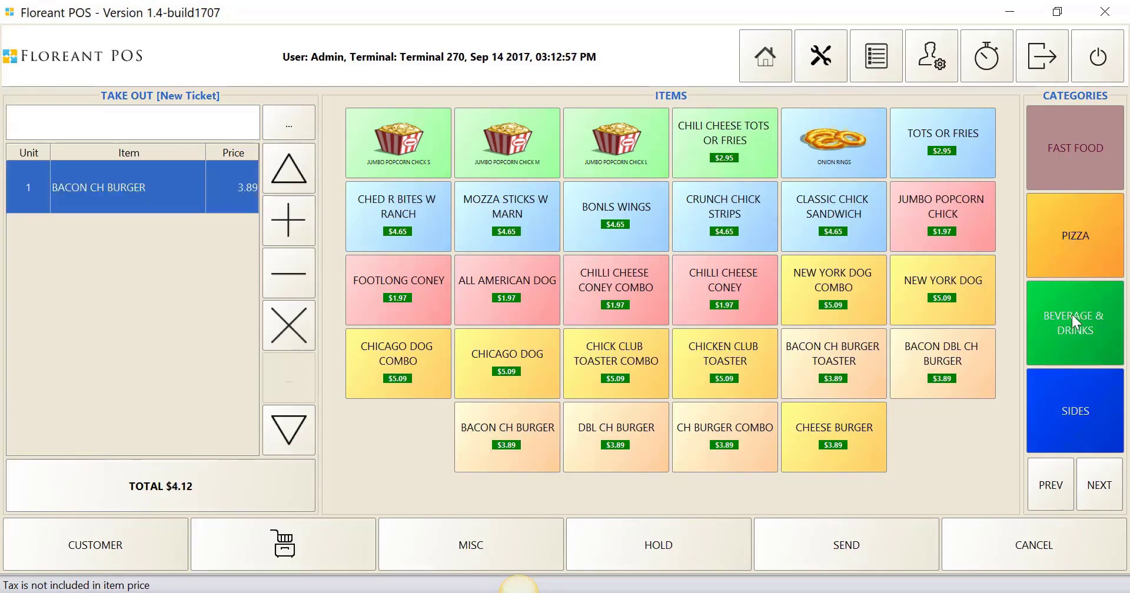
click(1081, 408)
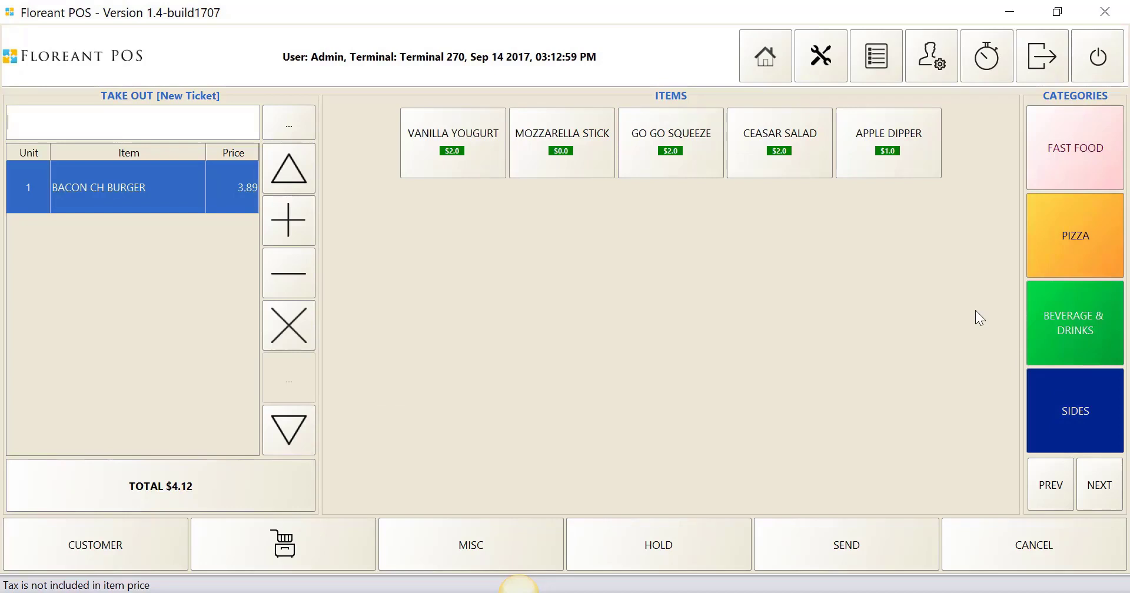
click(596, 148)
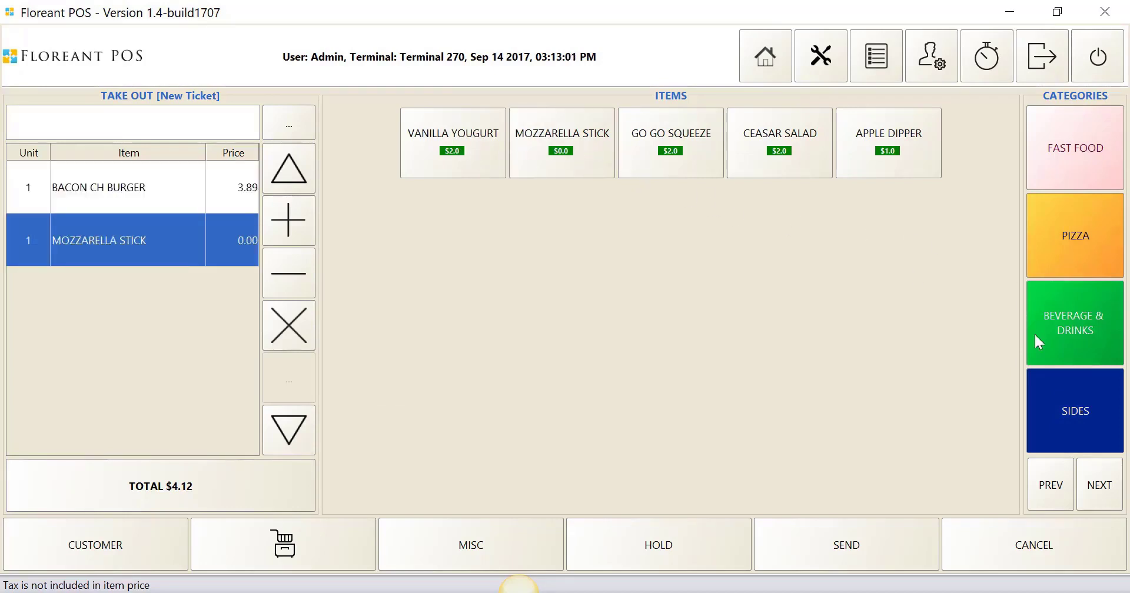
click(1097, 488)
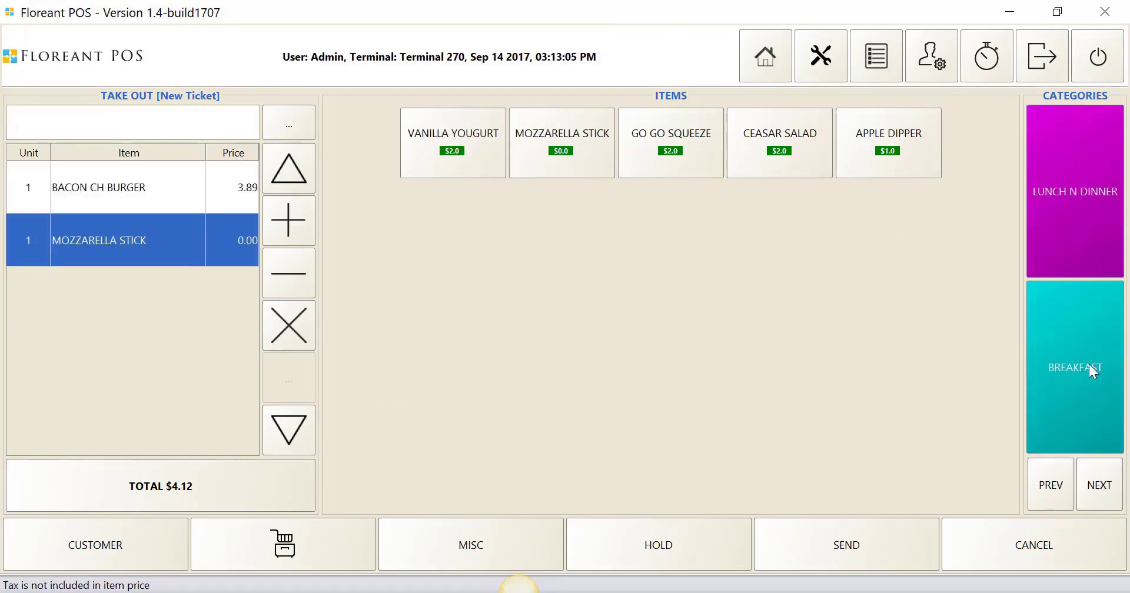
click(1051, 476)
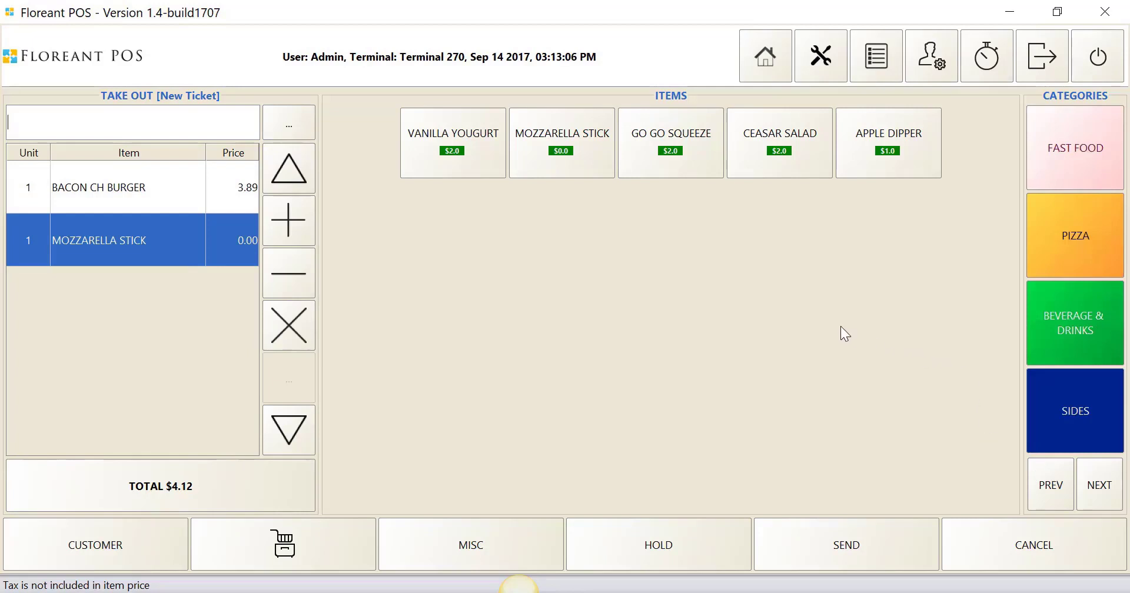
click(1033, 309)
click(562, 220)
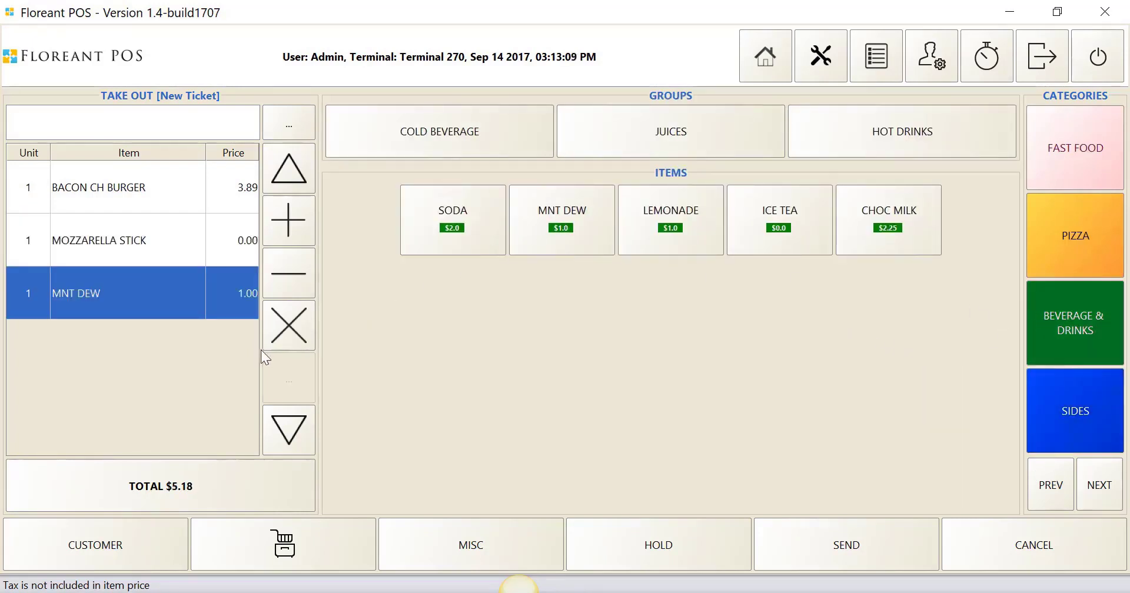
- Settle the take out ticket with an exact cash payment, close the transaction summary and log out
click(174, 485)
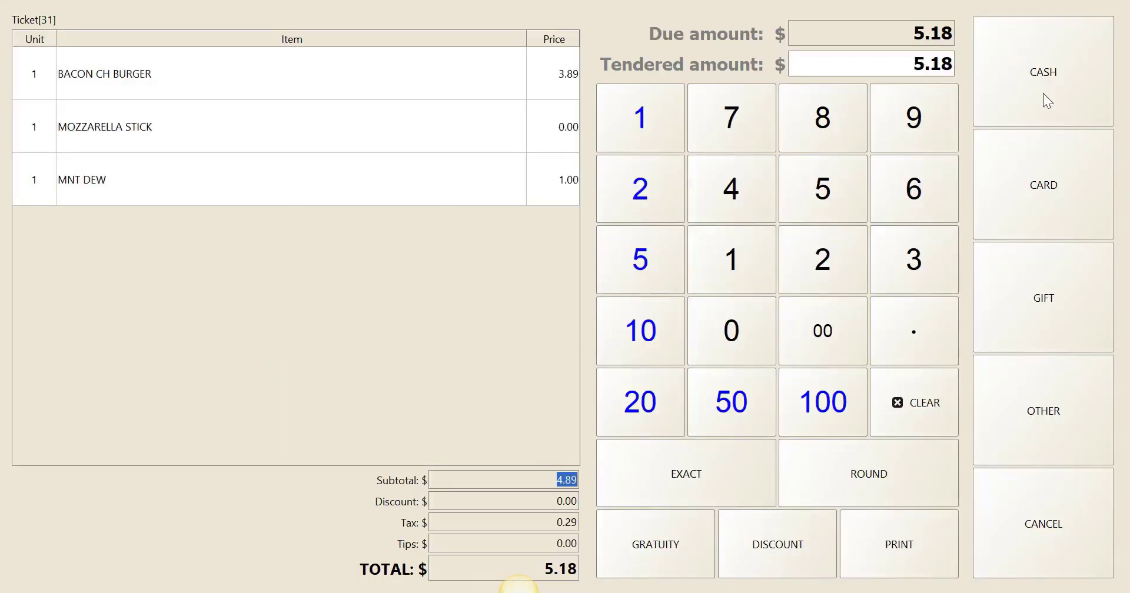
click(1043, 94)
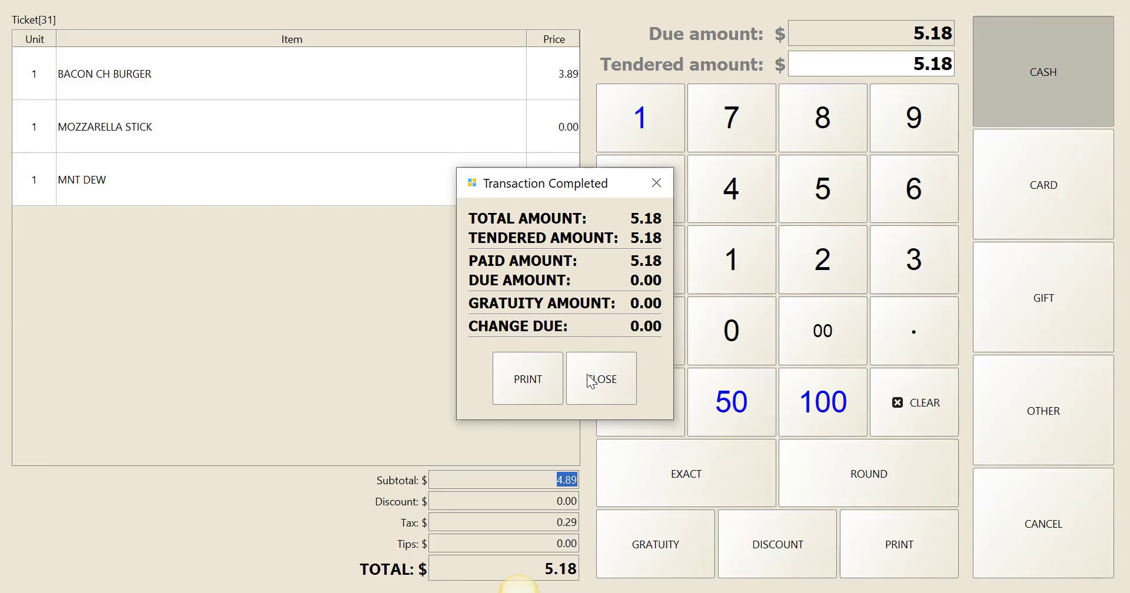
click(588, 377)
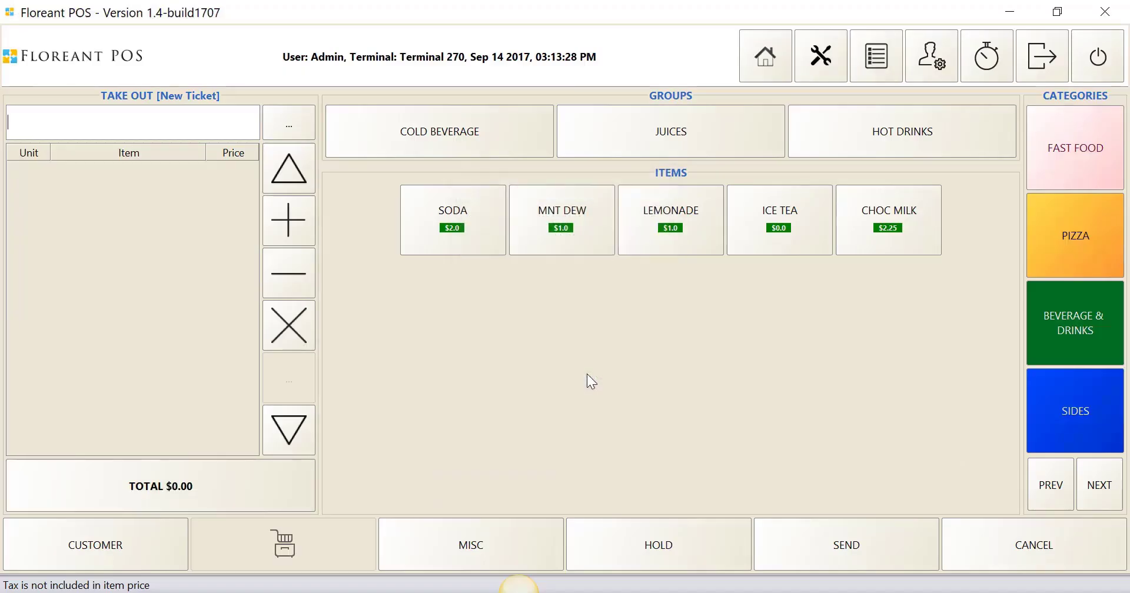
click(1041, 69)
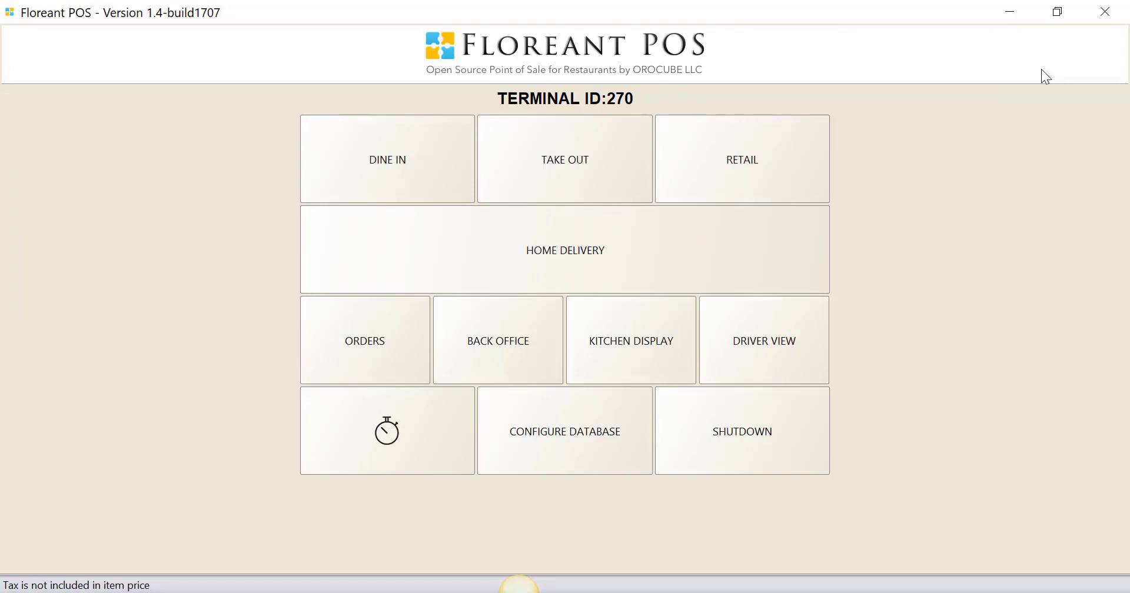
- Log in to the back office with the secret key and open the inventory items list
click(505, 338)
click(460, 350)
double_click(457, 352)
click(457, 351)
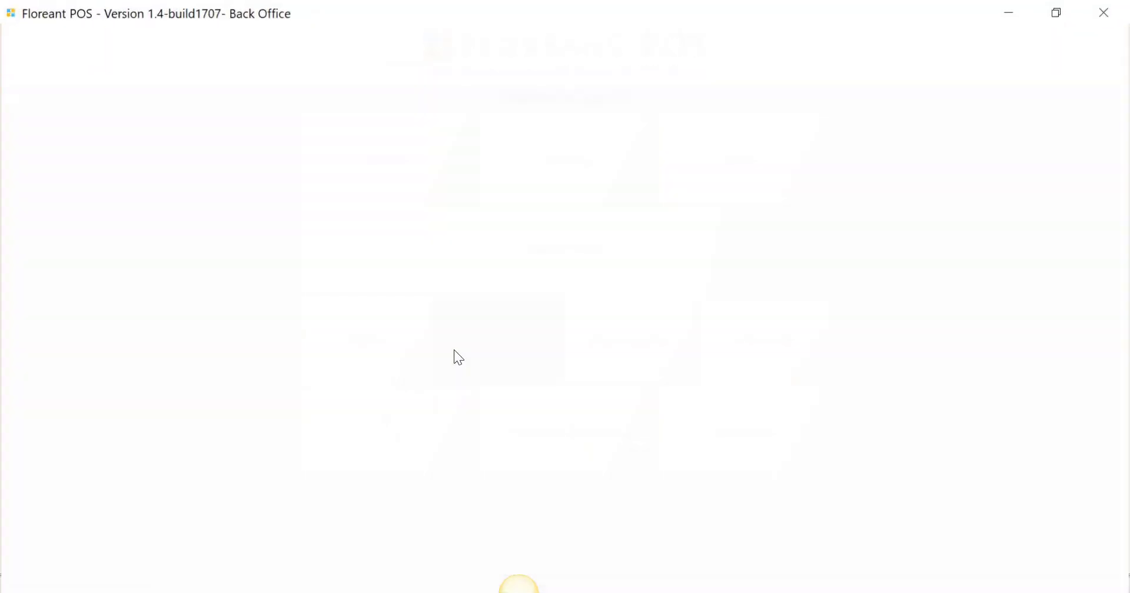
click(276, 34)
click(289, 73)
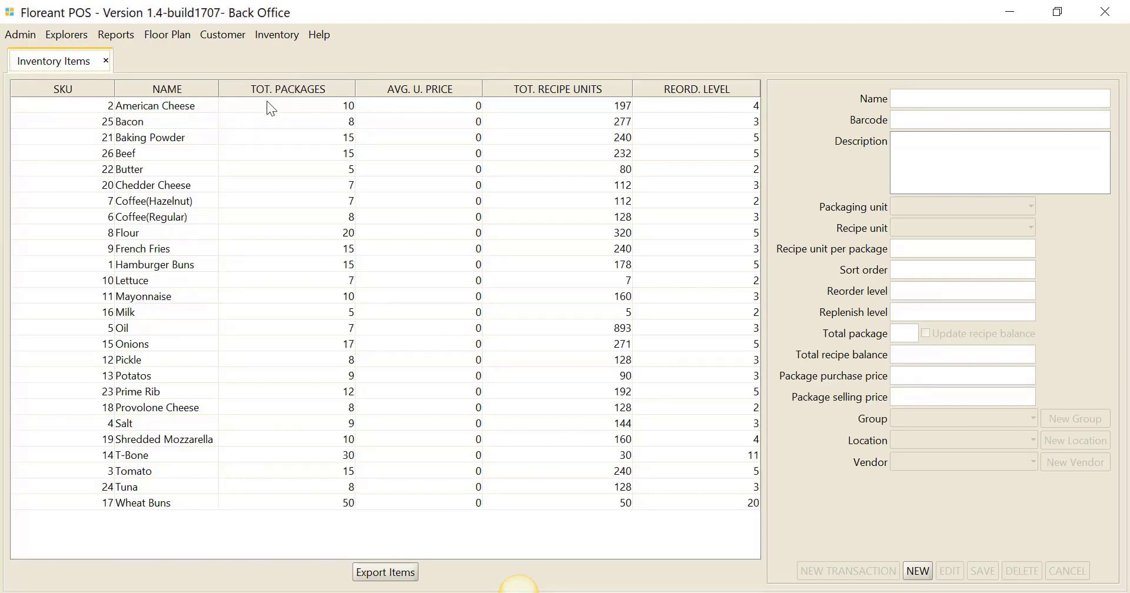
- Examine the packages and recipe balances of Beef, American Cheese, Bacon, Coffee(Regular), Flour and French Fries
click(148, 156)
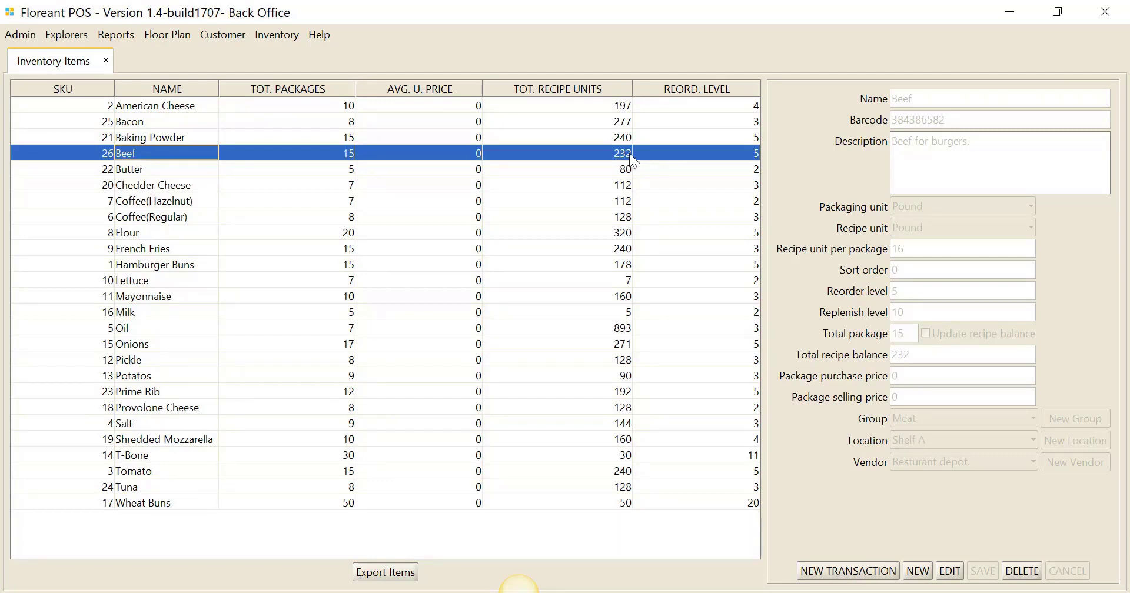
click(184, 107)
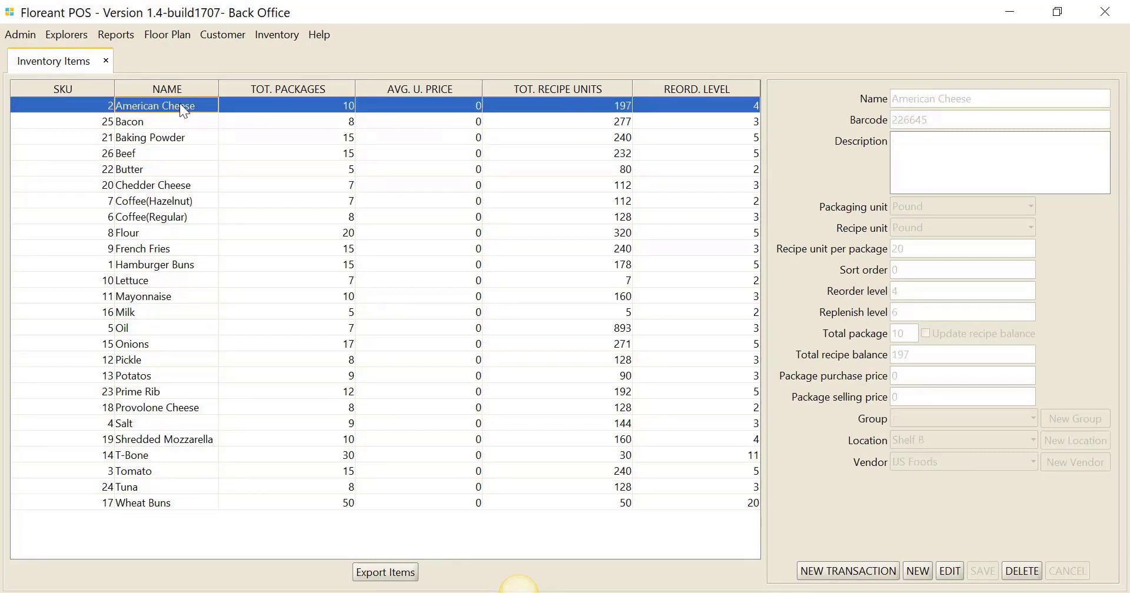
click(188, 121)
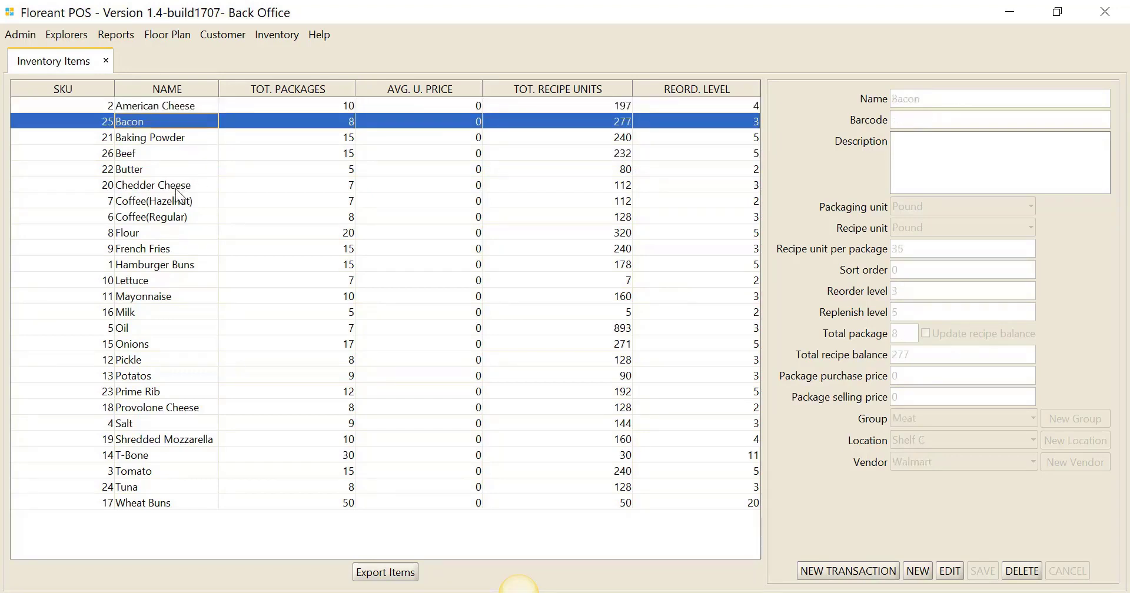
click(161, 223)
click(159, 235)
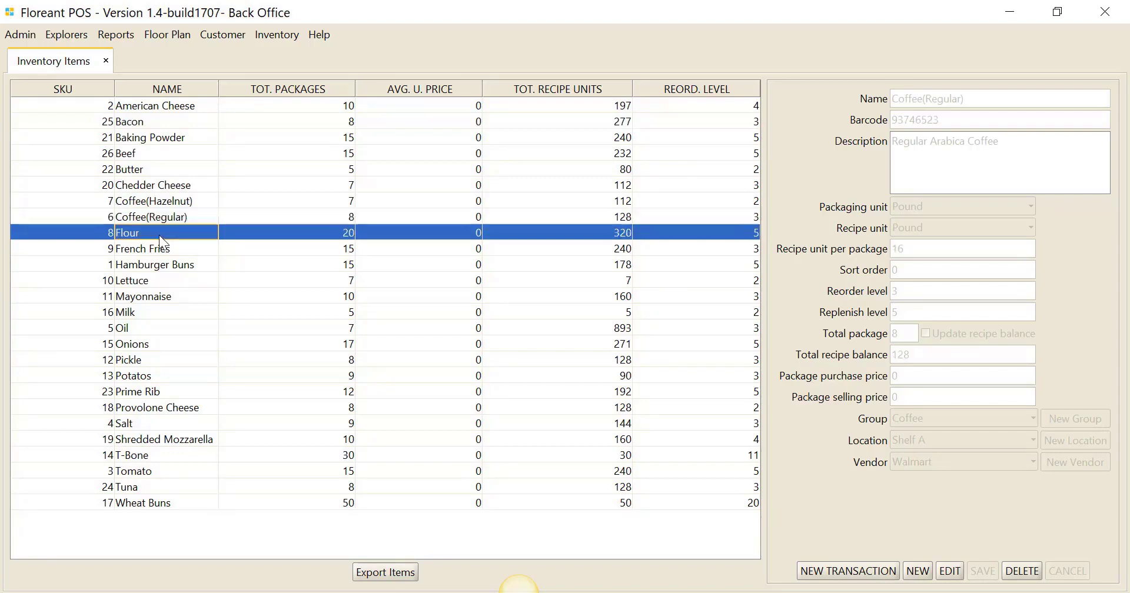
click(162, 247)
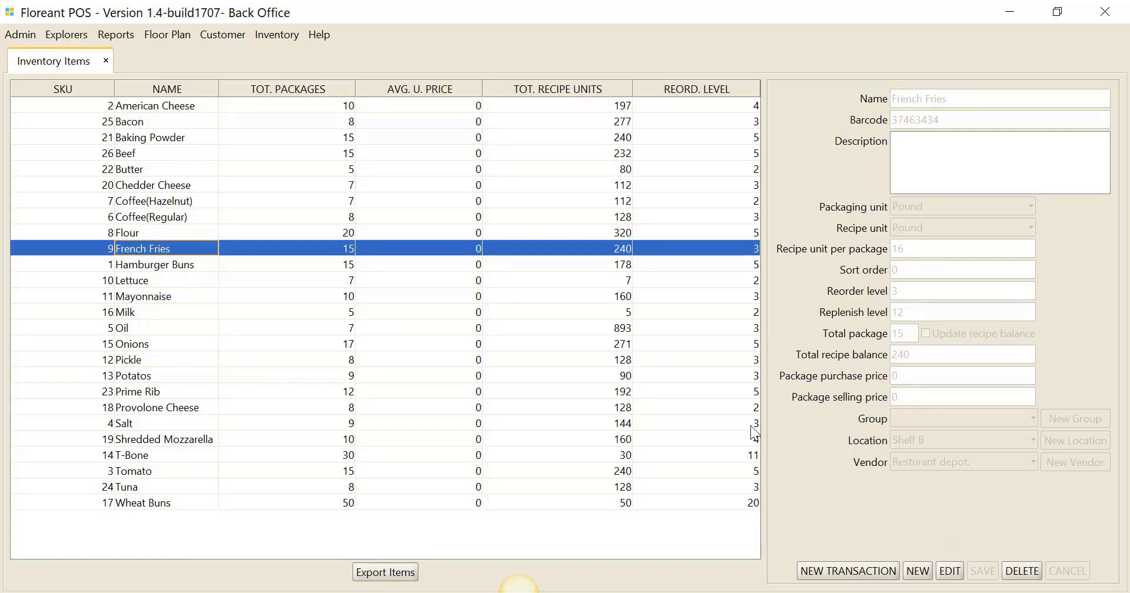
- Close the inventory items and the back office, and log out to the terminal's start screen
click(106, 61)
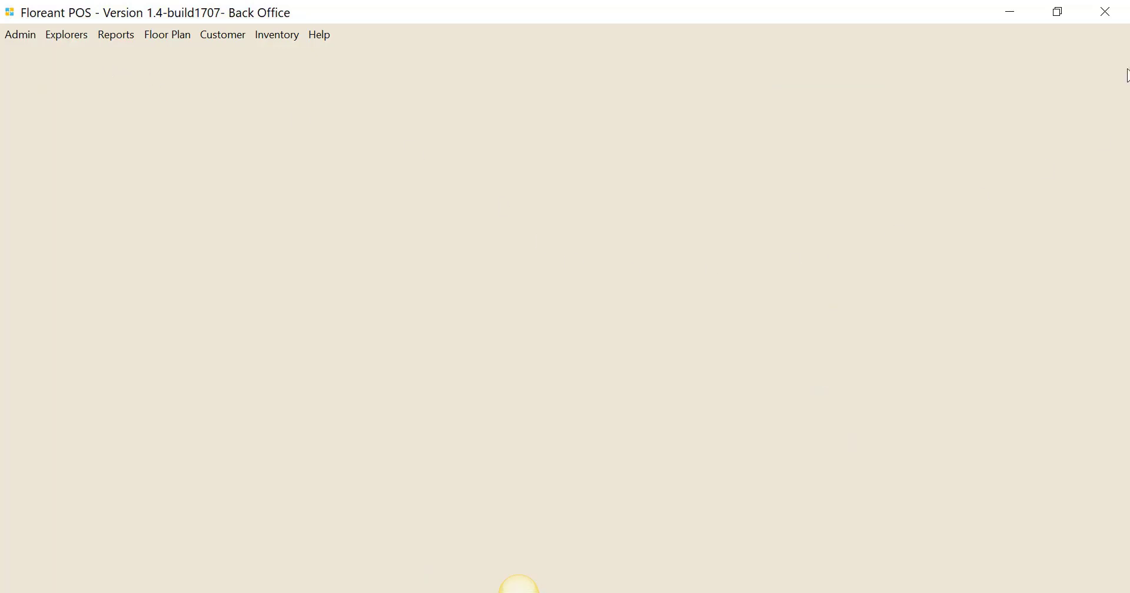
click(1105, 11)
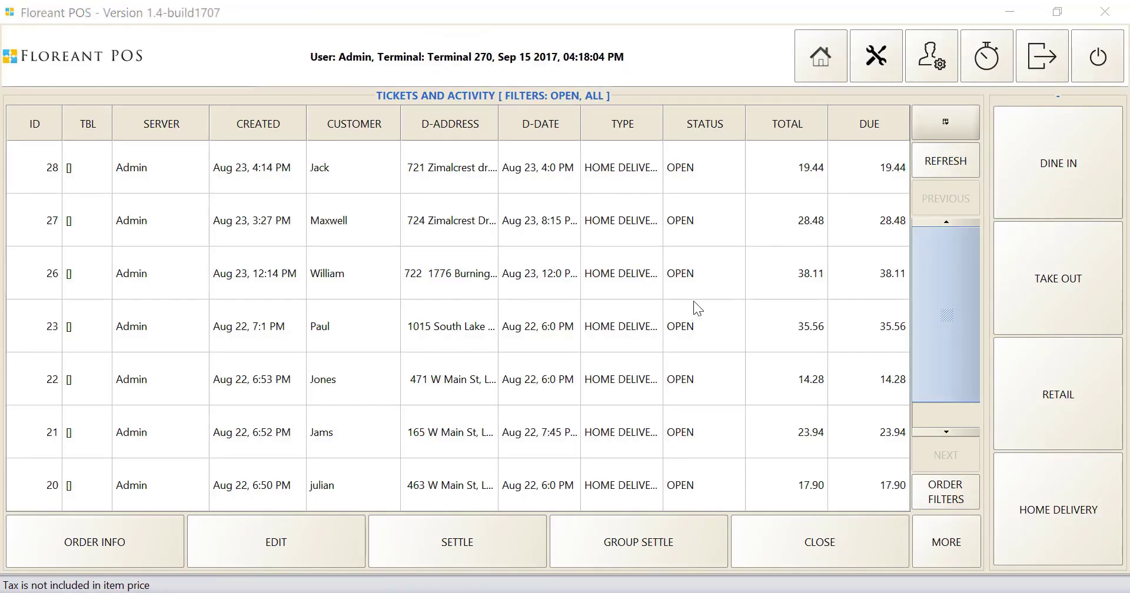
click(1040, 64)
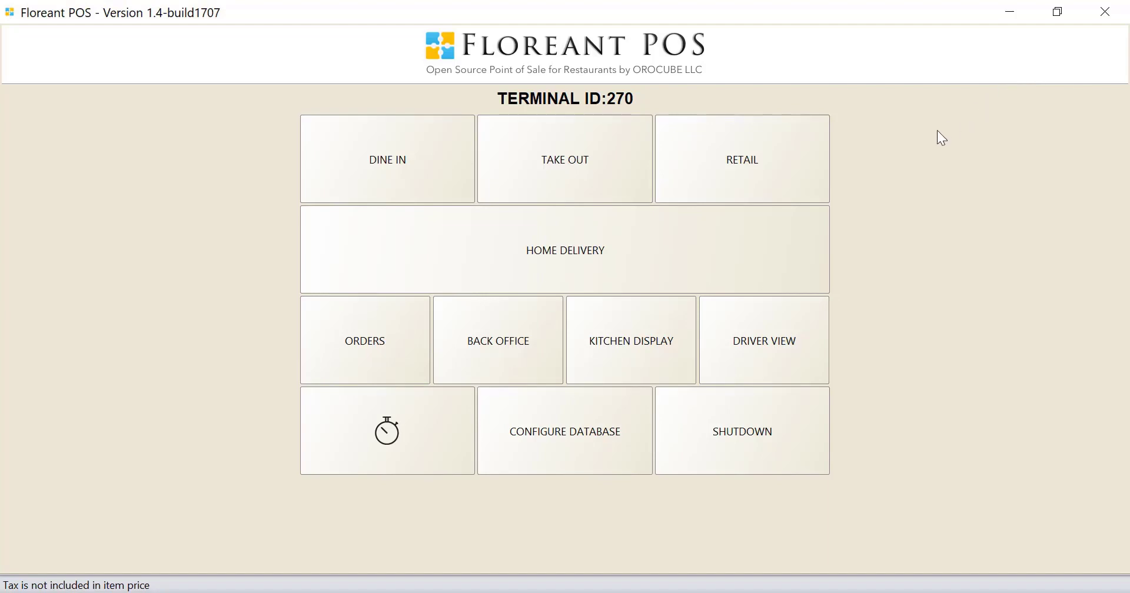